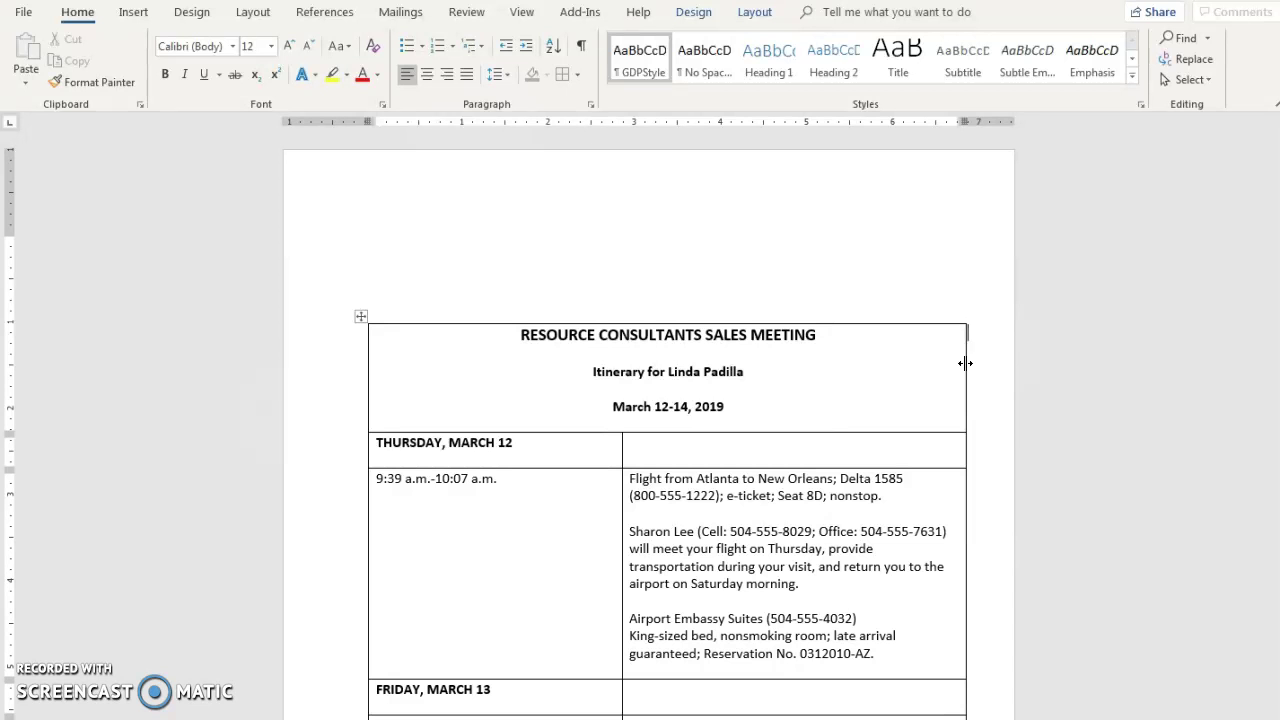
Step: Narrow the itinerary table by bringing its right edge to about the 6.1-inch ruler mark, and show the formatting marks
drag(965, 364, 899, 366)
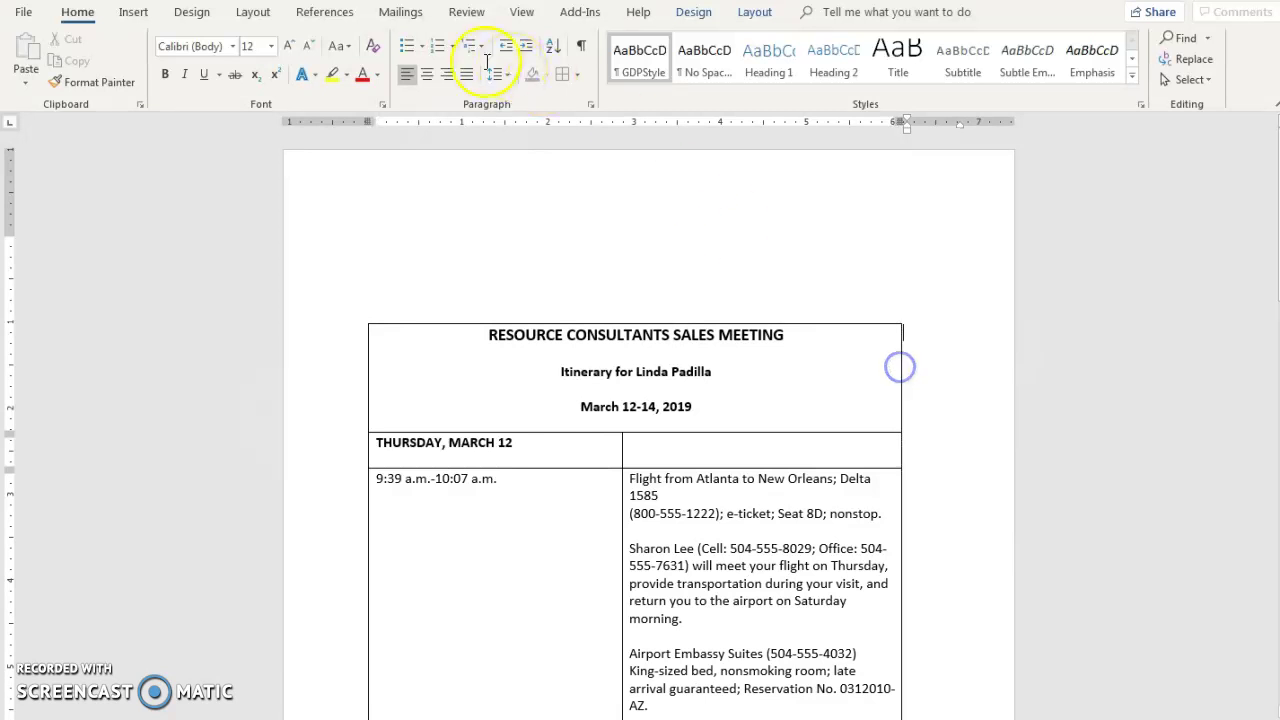
click(580, 47)
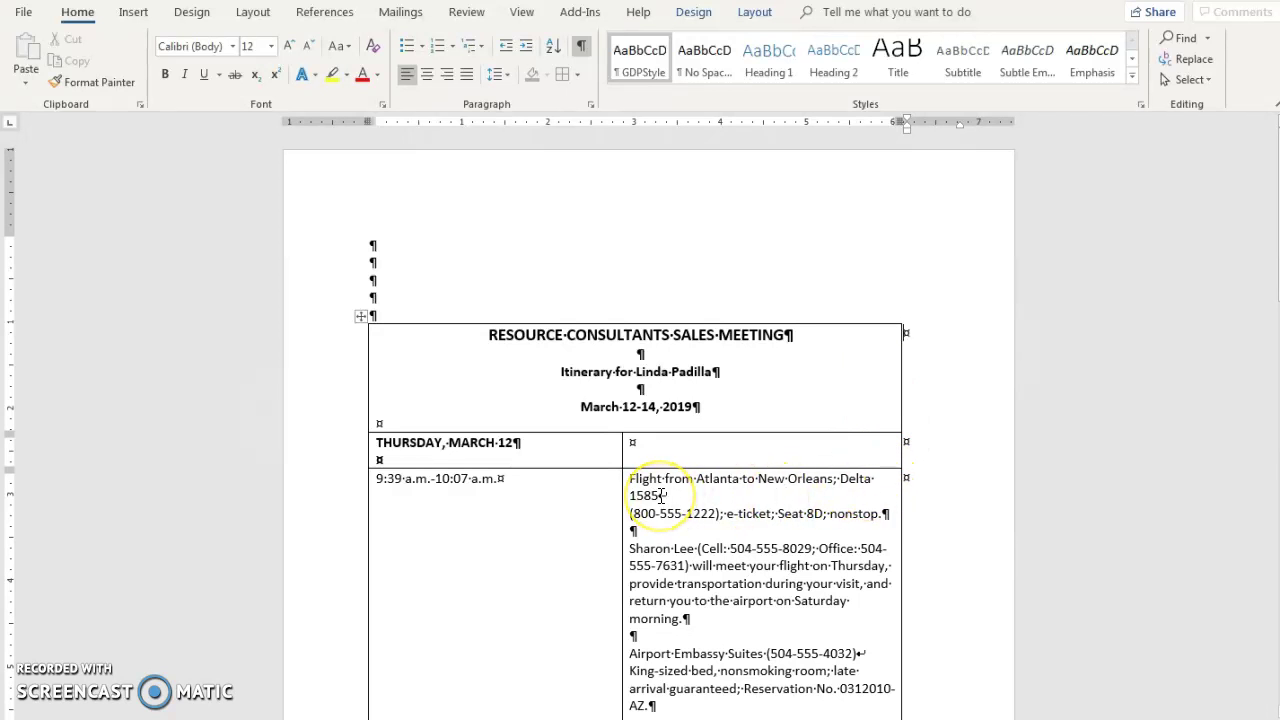
Step: Replace the manual line breaks after "Delta 1585" and after the Airport Embassy Suites phone line with paragraph breaks
click(670, 495)
key(Return)
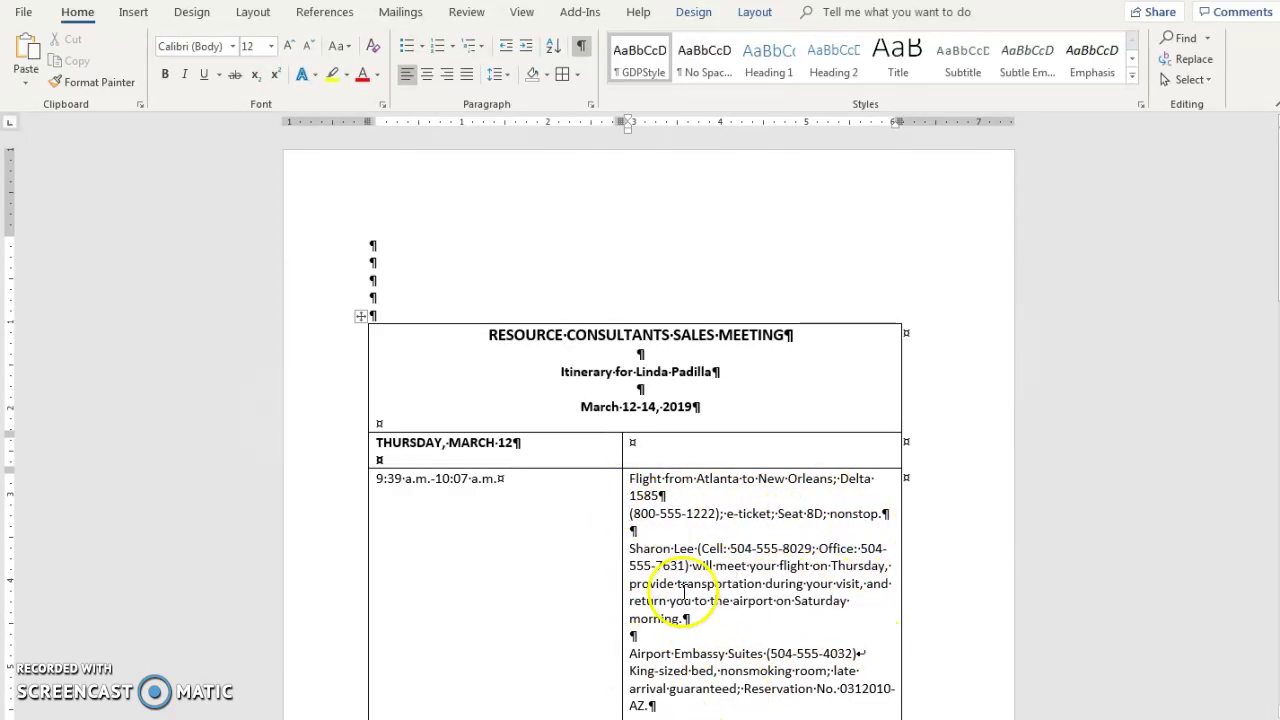
drag(852, 653, 866, 654)
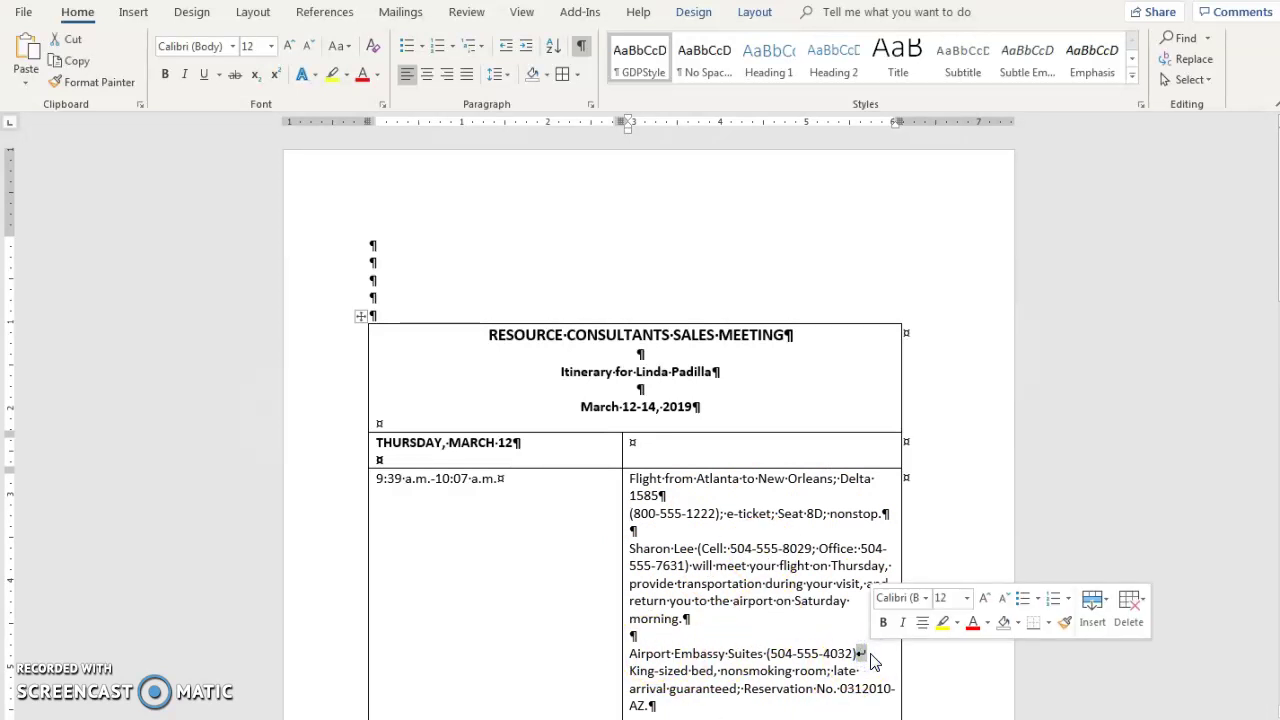
key(Return)
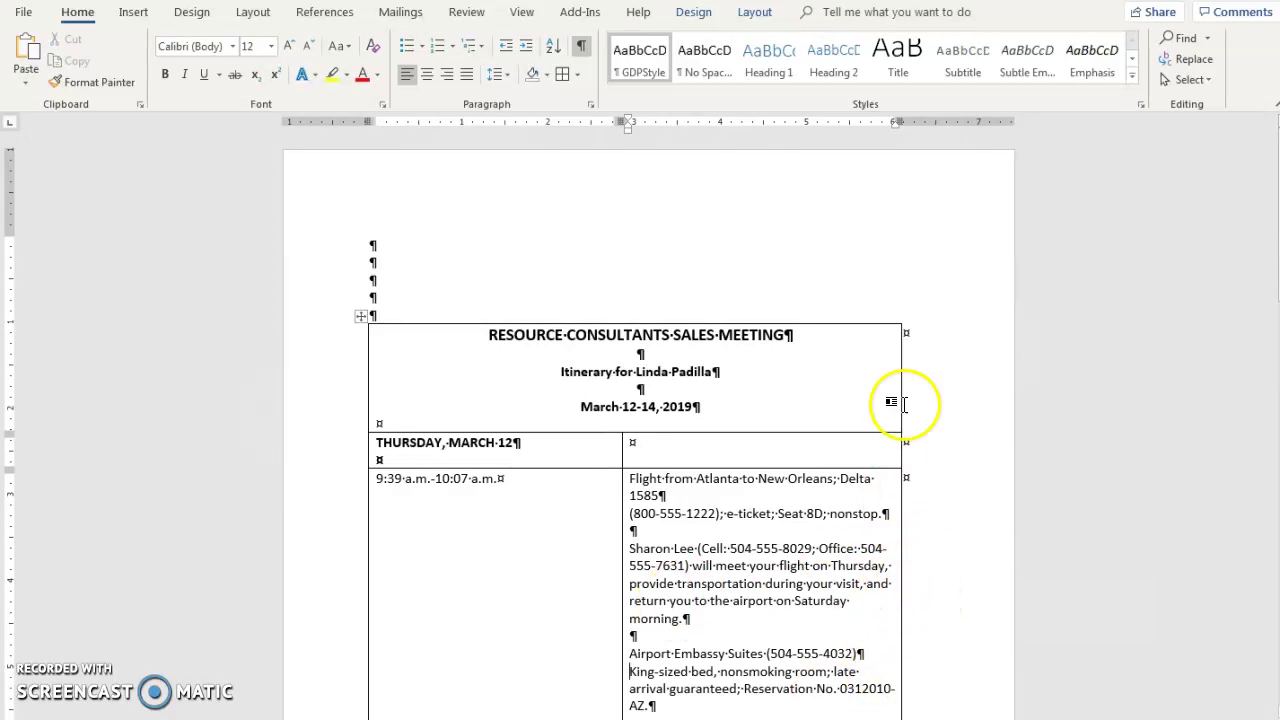
Step: Widen the table by moving its right edge out to about the 7.2-inch ruler mark
click(900, 340)
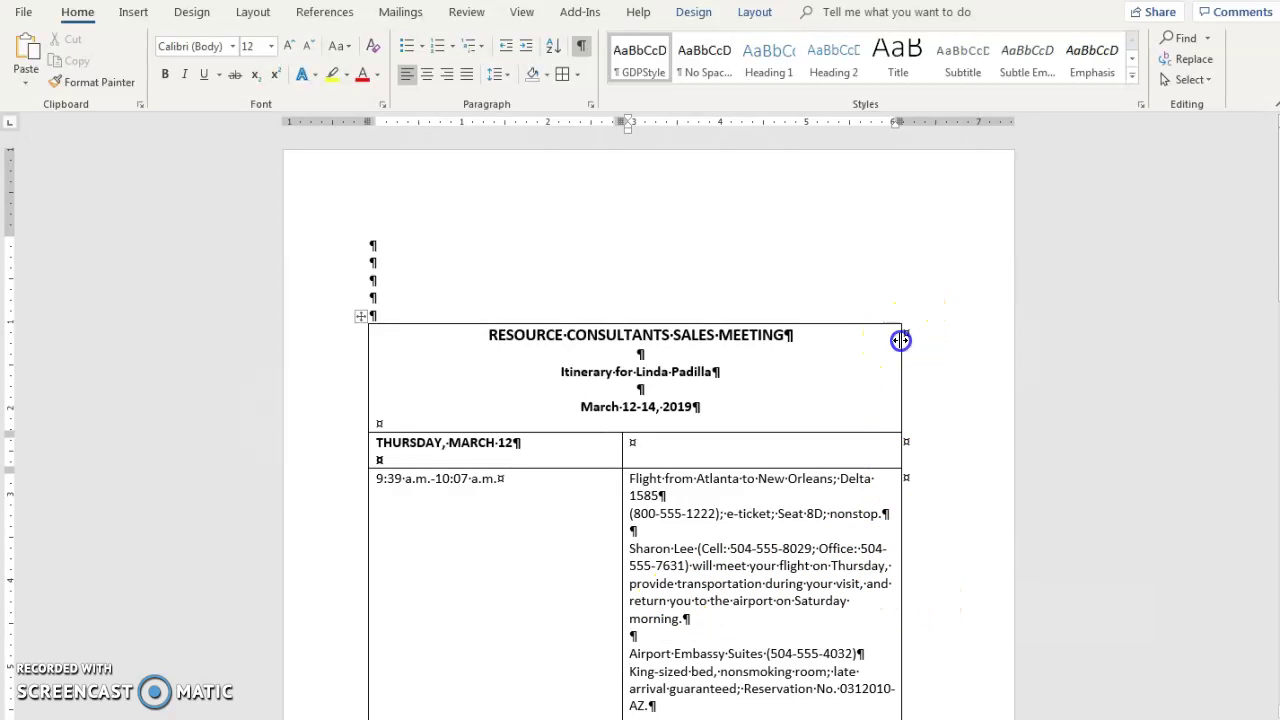
drag(900, 340, 995, 350)
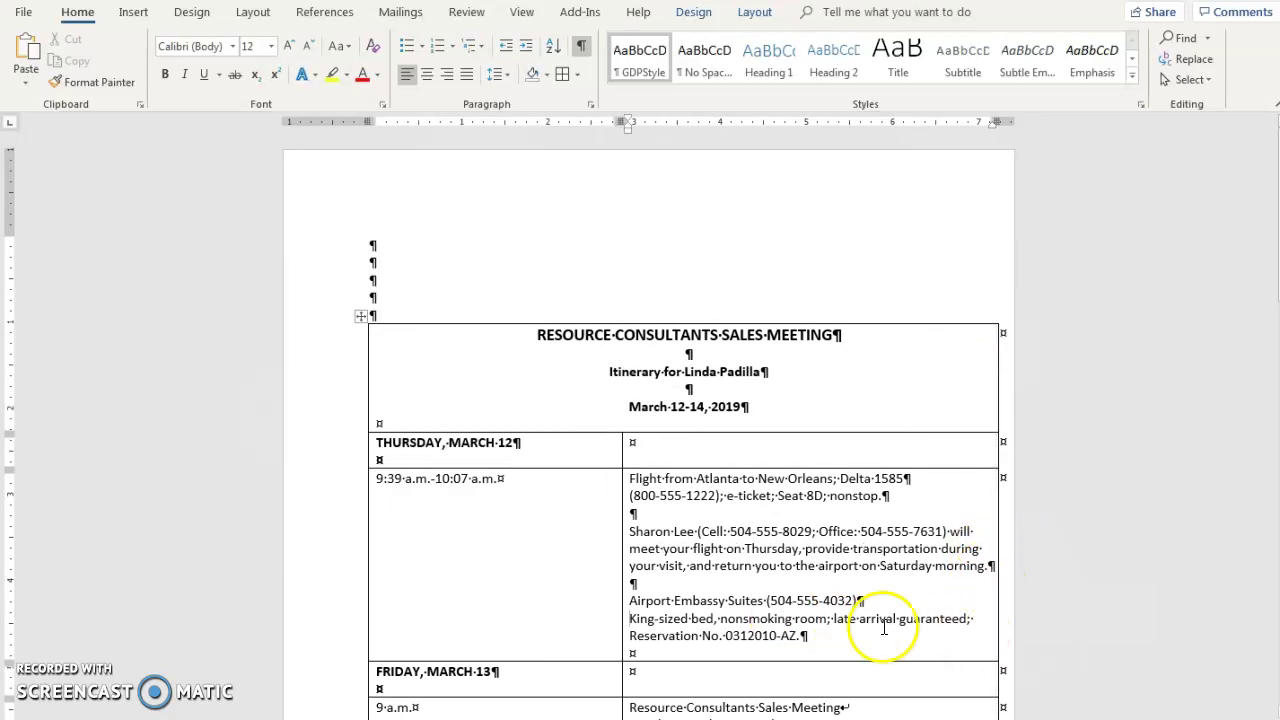
click(968, 618)
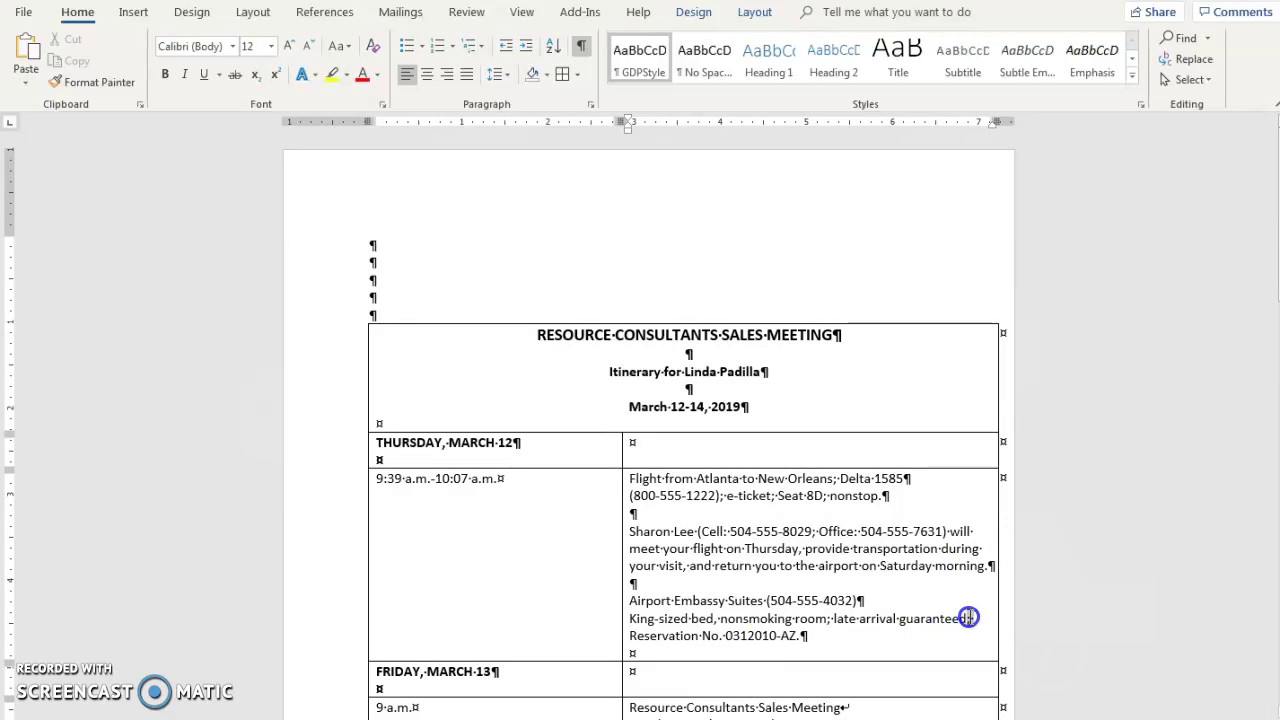
double_click(968, 618)
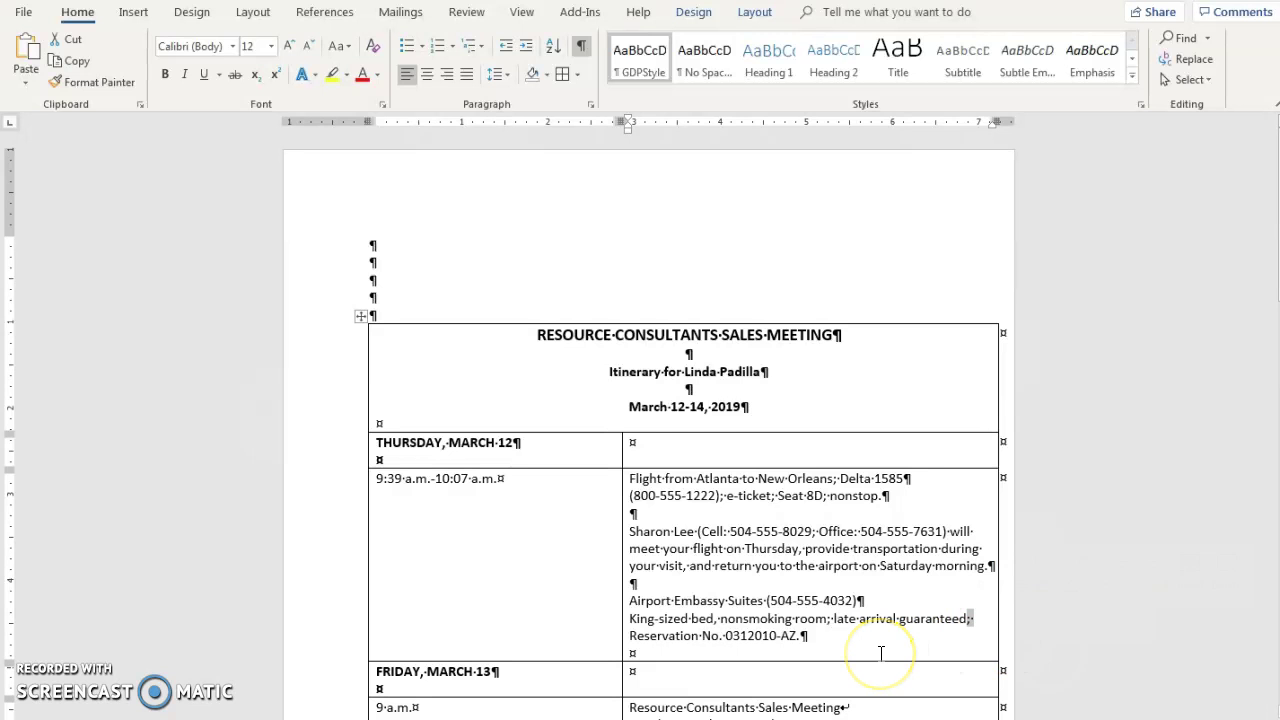
scroll(780, 570, down, 3)
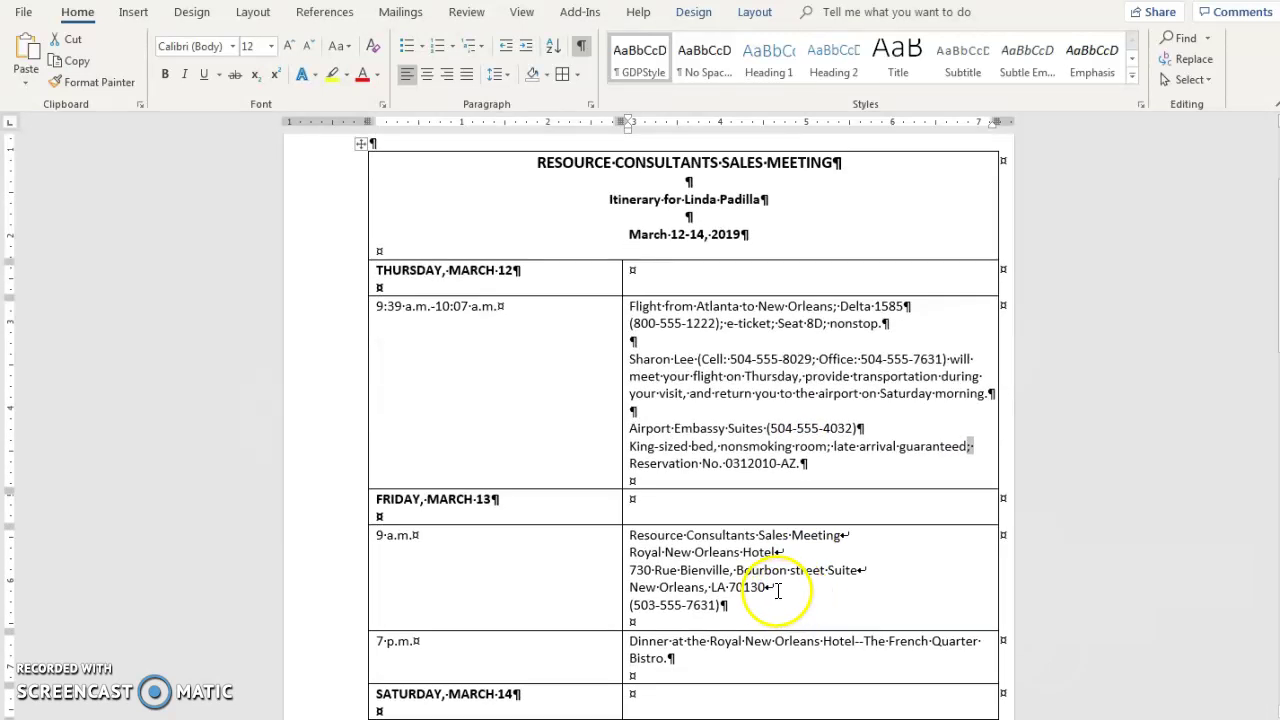
scroll(776, 590, down, 1)
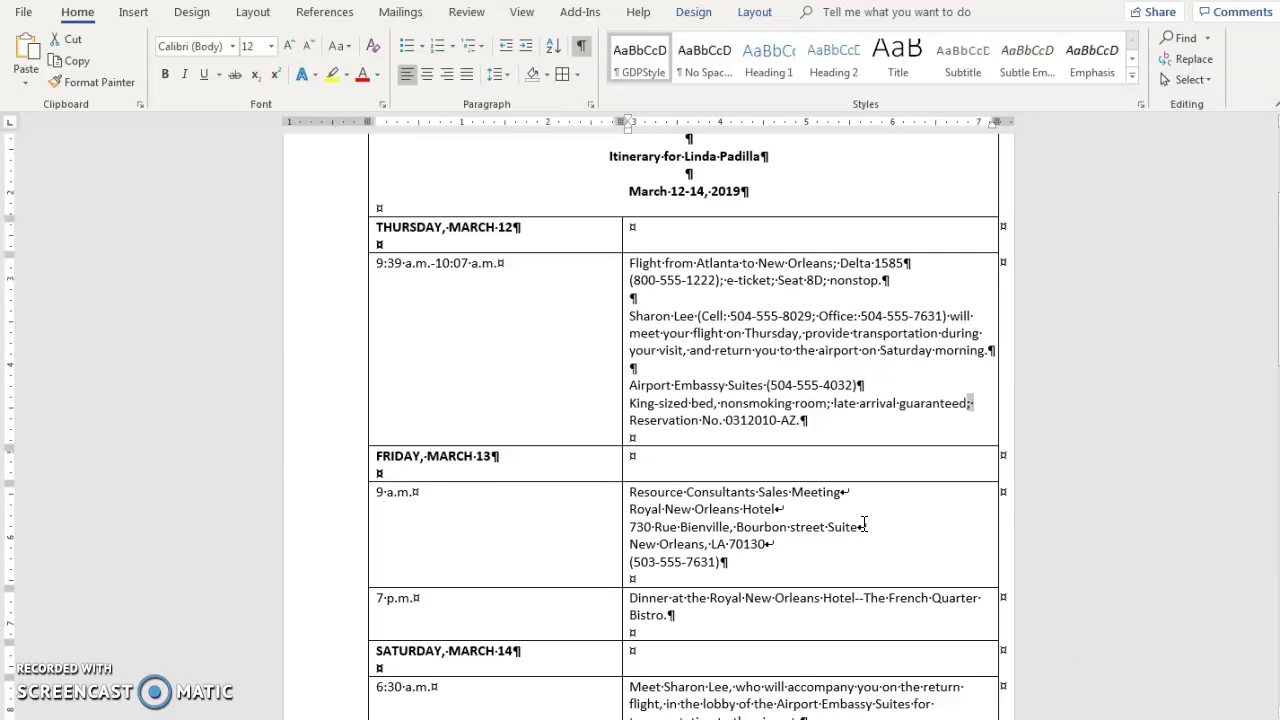
click(862, 526)
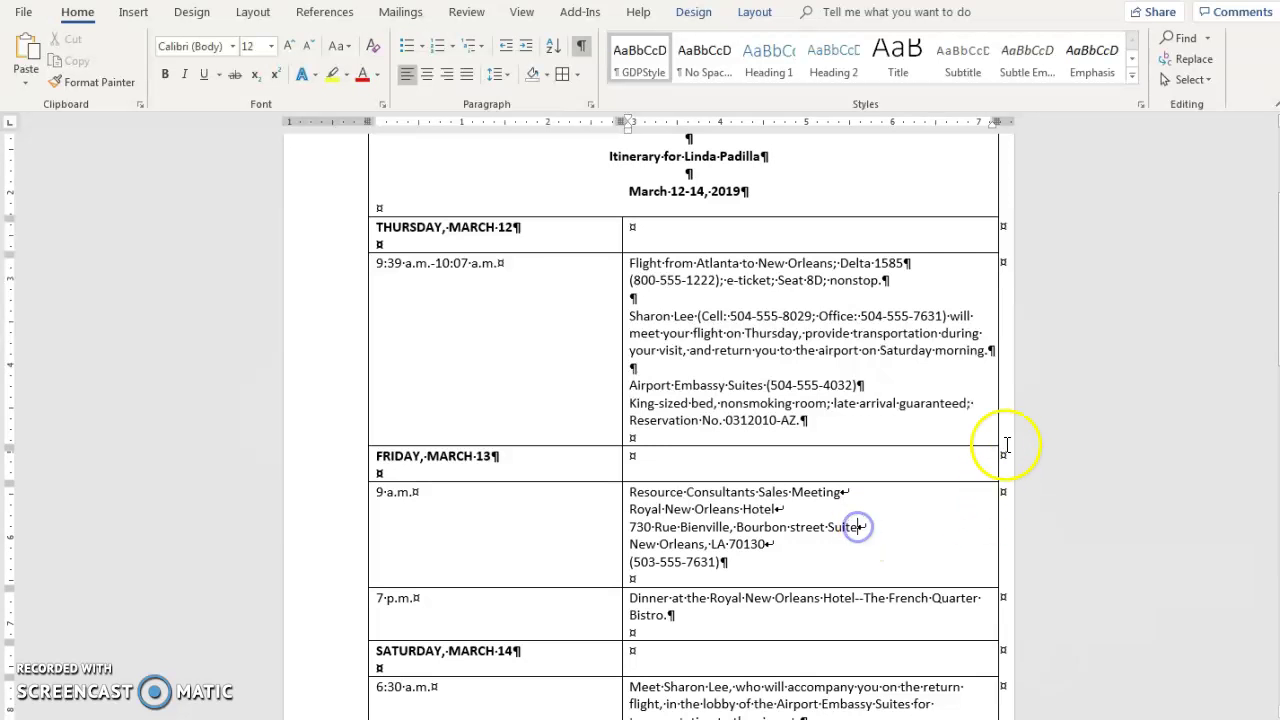
Step: Try narrower widths for the itinerary table, check how its rows fall across the pages, and undo the resizing
drag(995, 150, 886, 183)
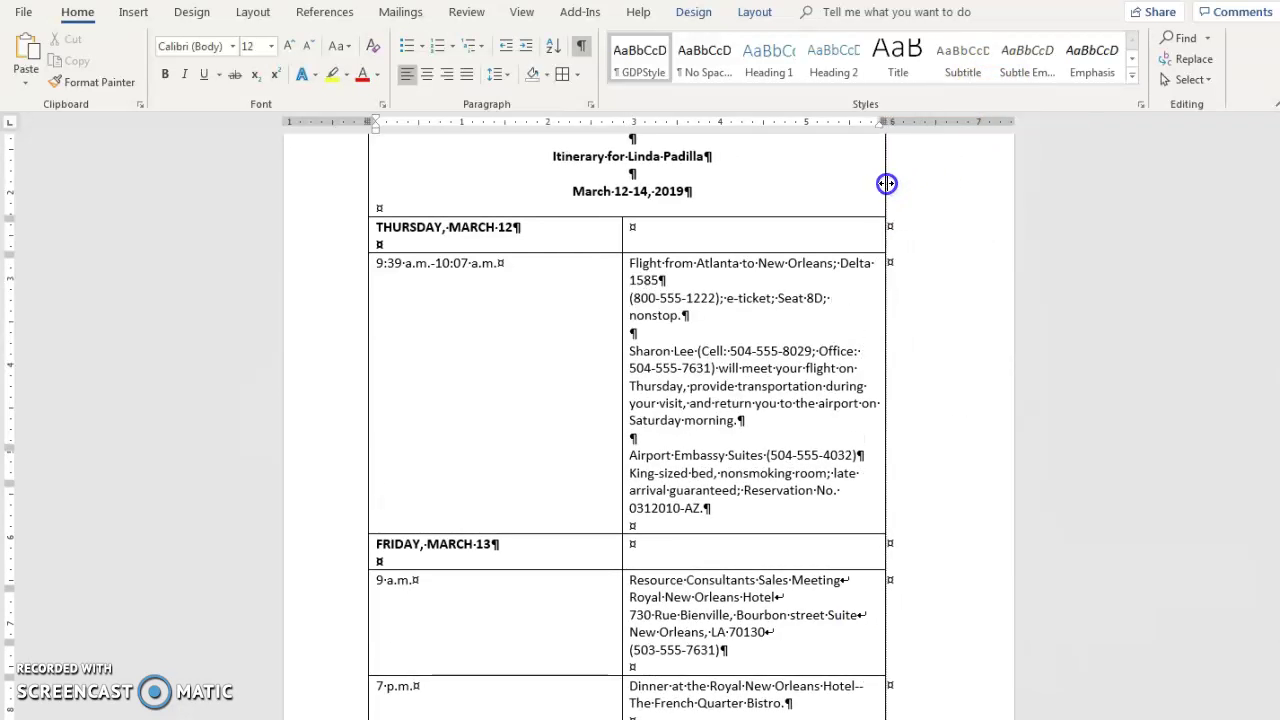
drag(886, 183, 974, 187)
scroll(712, 492, down, 1)
scroll(730, 480, up, 5)
scroll(740, 490, down, 9)
scroll(808, 492, down, 5)
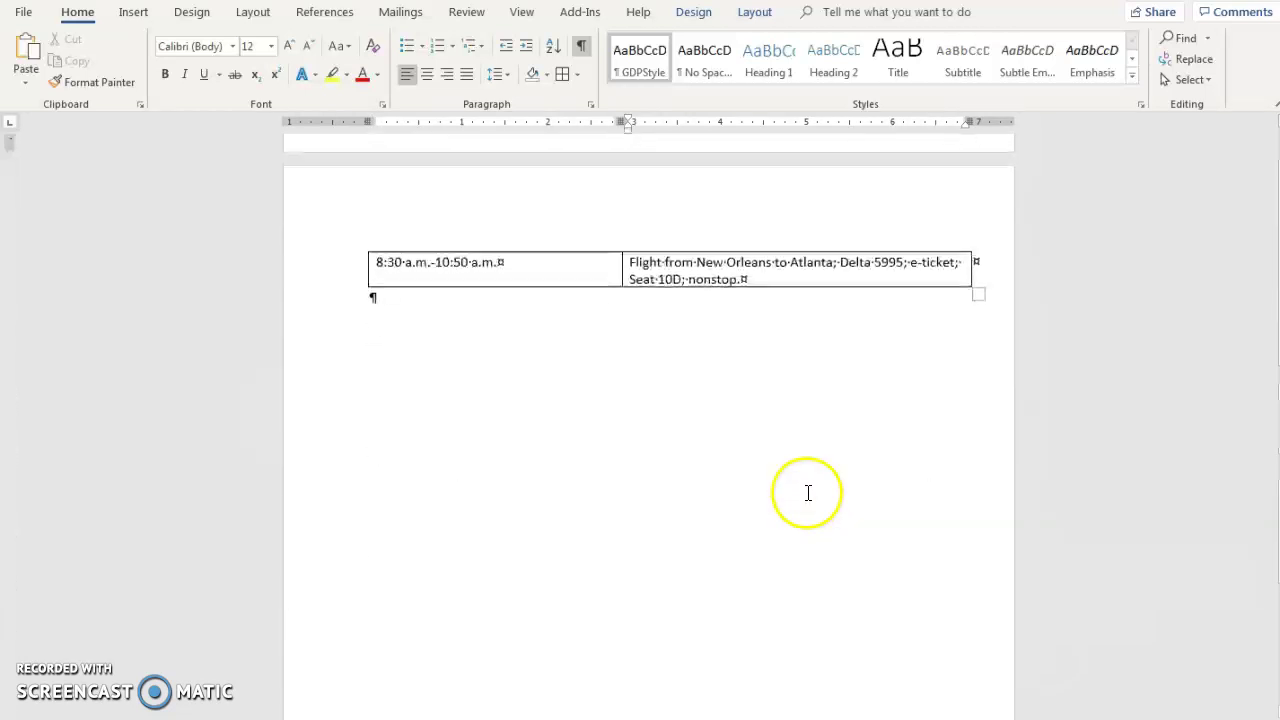
scroll(811, 451, up, 3)
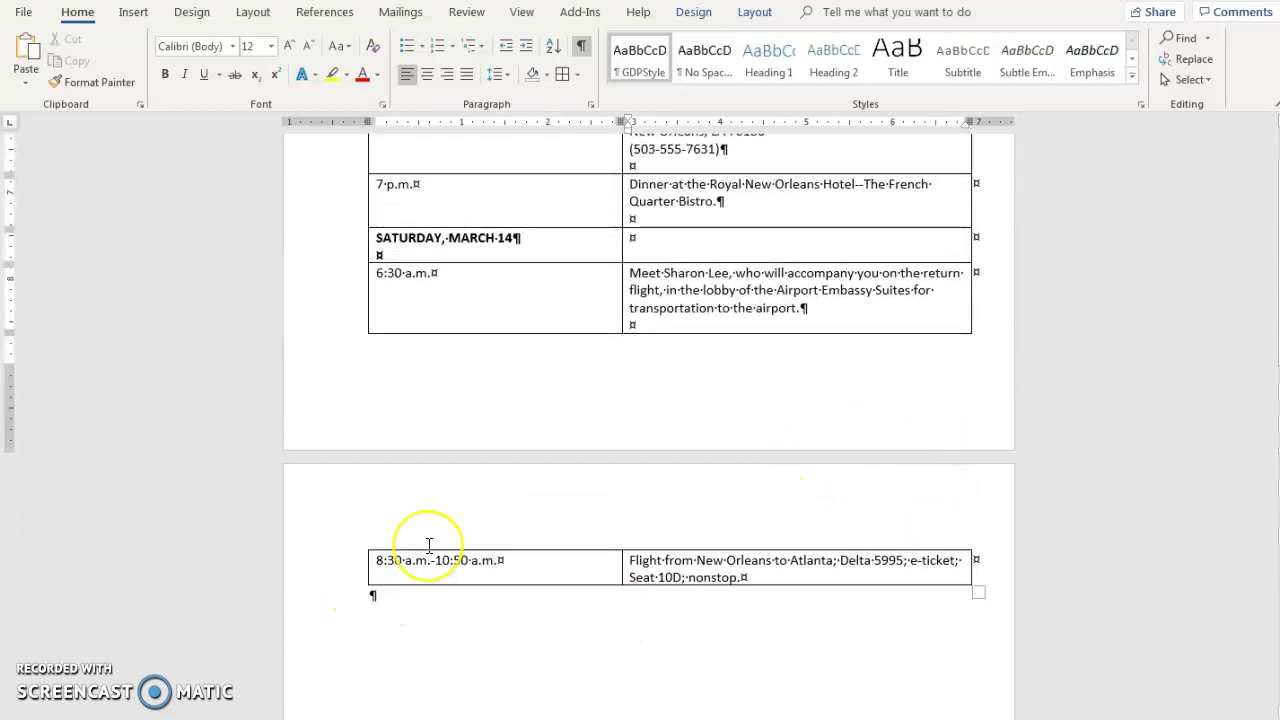
scroll(428, 545, up, 1)
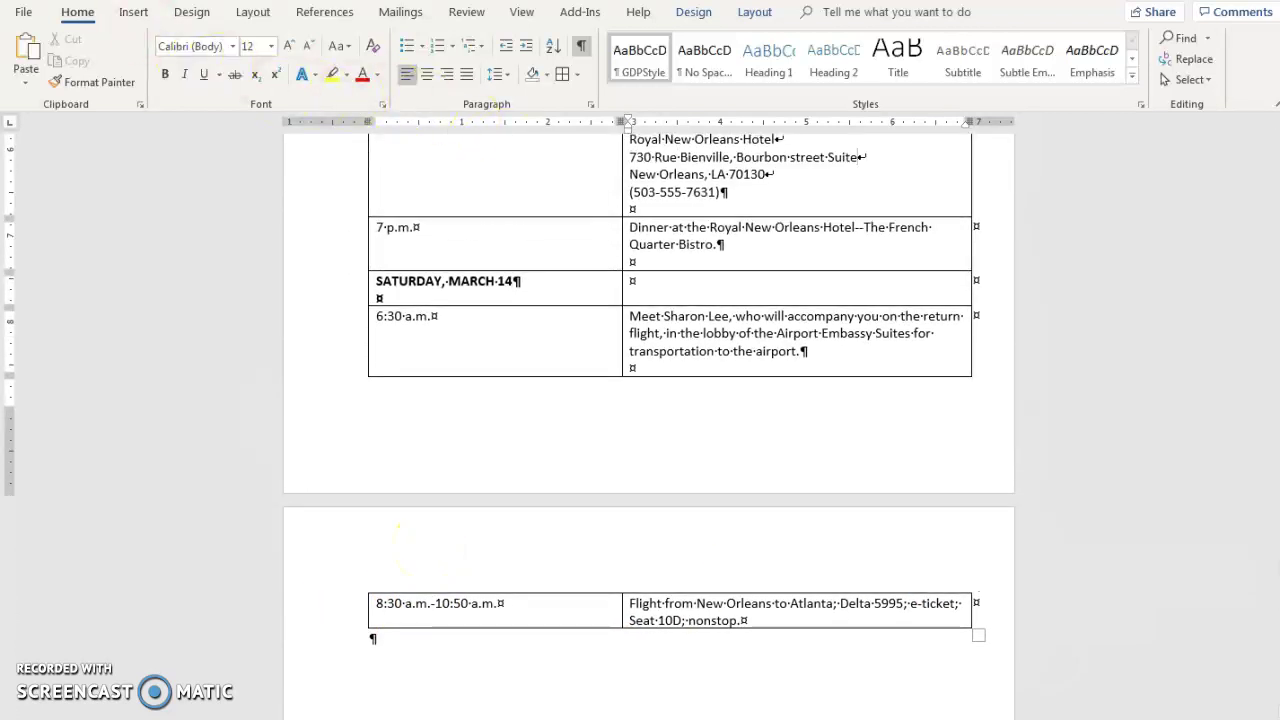
key(ctrl+z)
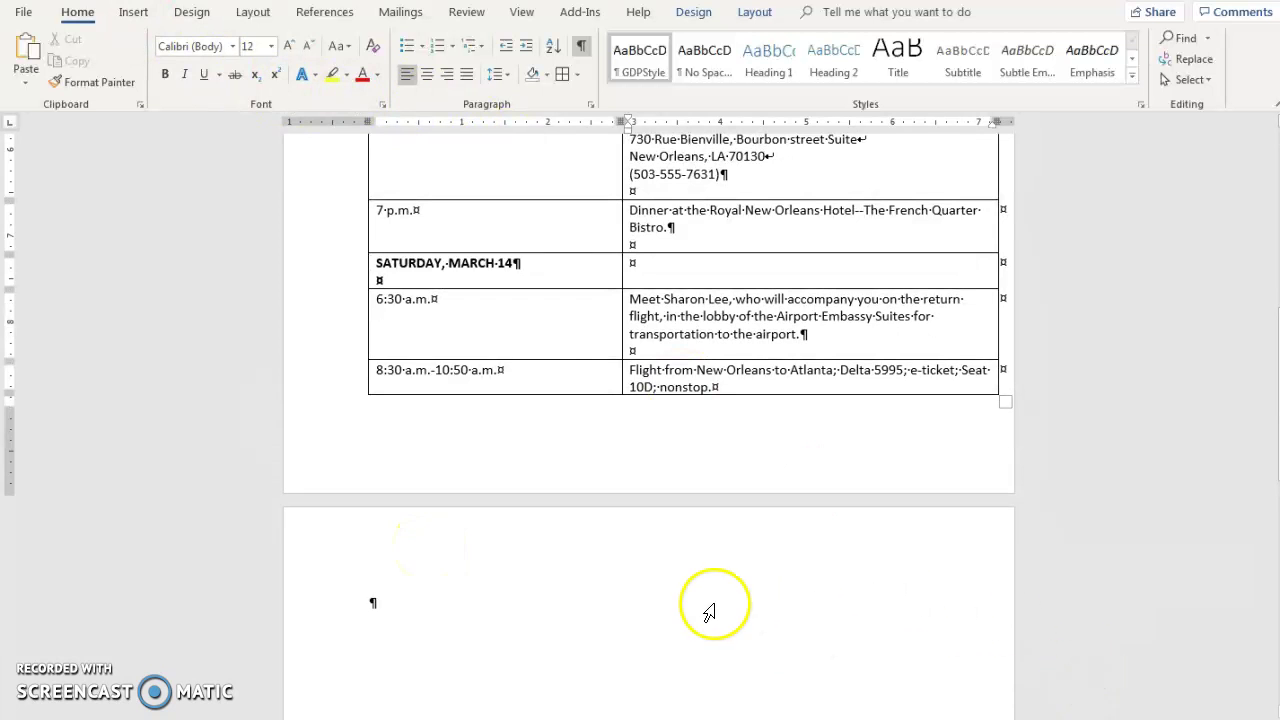
Step: Enlarge the table slightly from its lower corner, after checking the empty paragraph that follows it on the second page
click(371, 602)
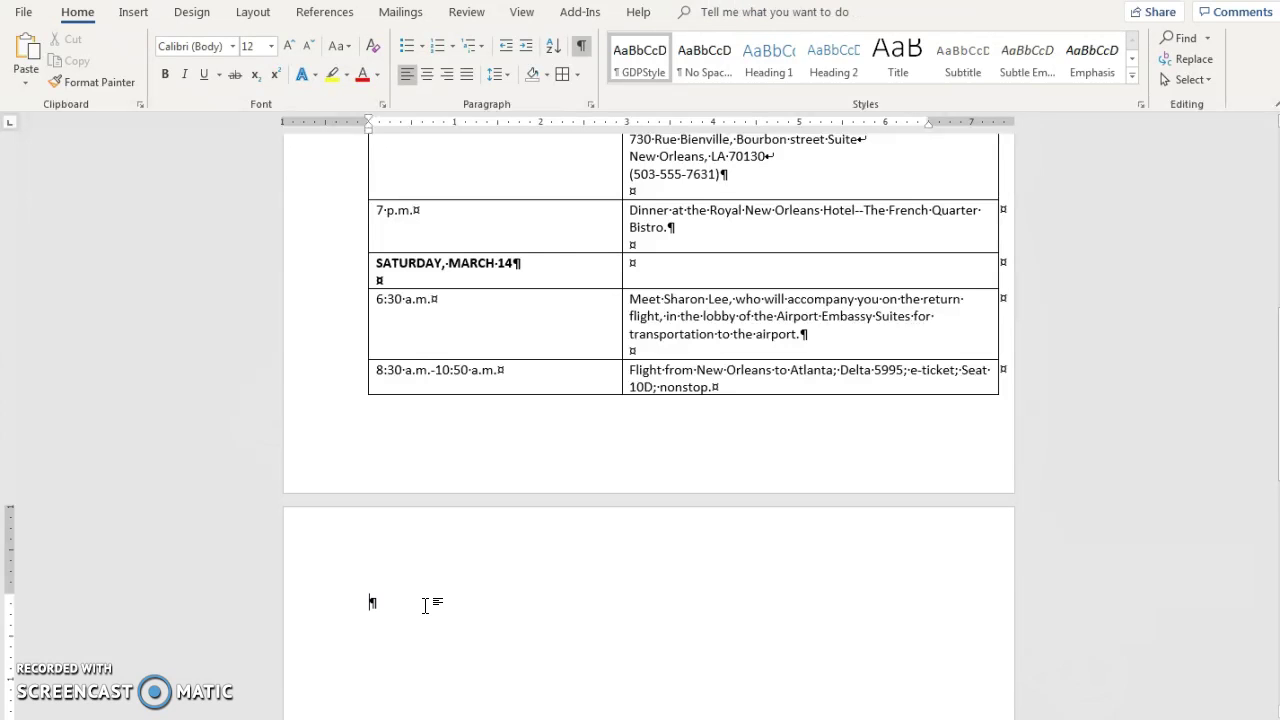
click(716, 387)
click(1003, 406)
Step: Set a custom top margin of 0.5" for the whole document
key(ctrl+Home)
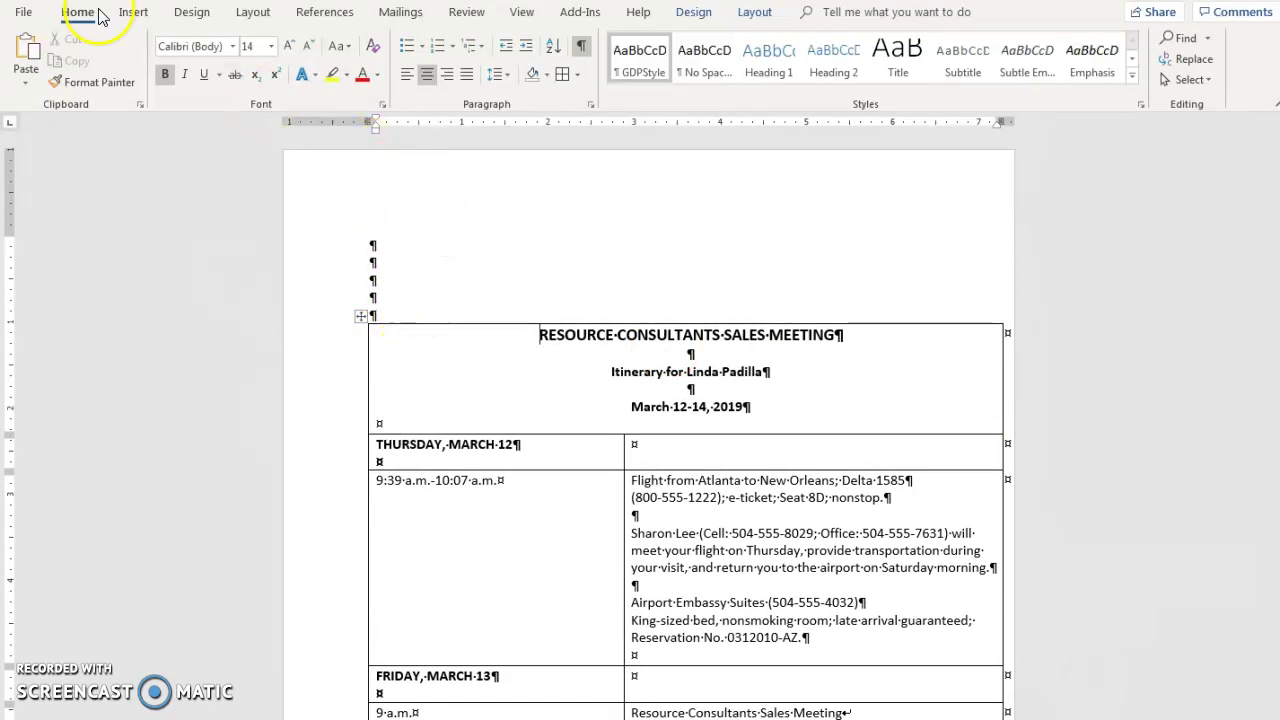
click(240, 12)
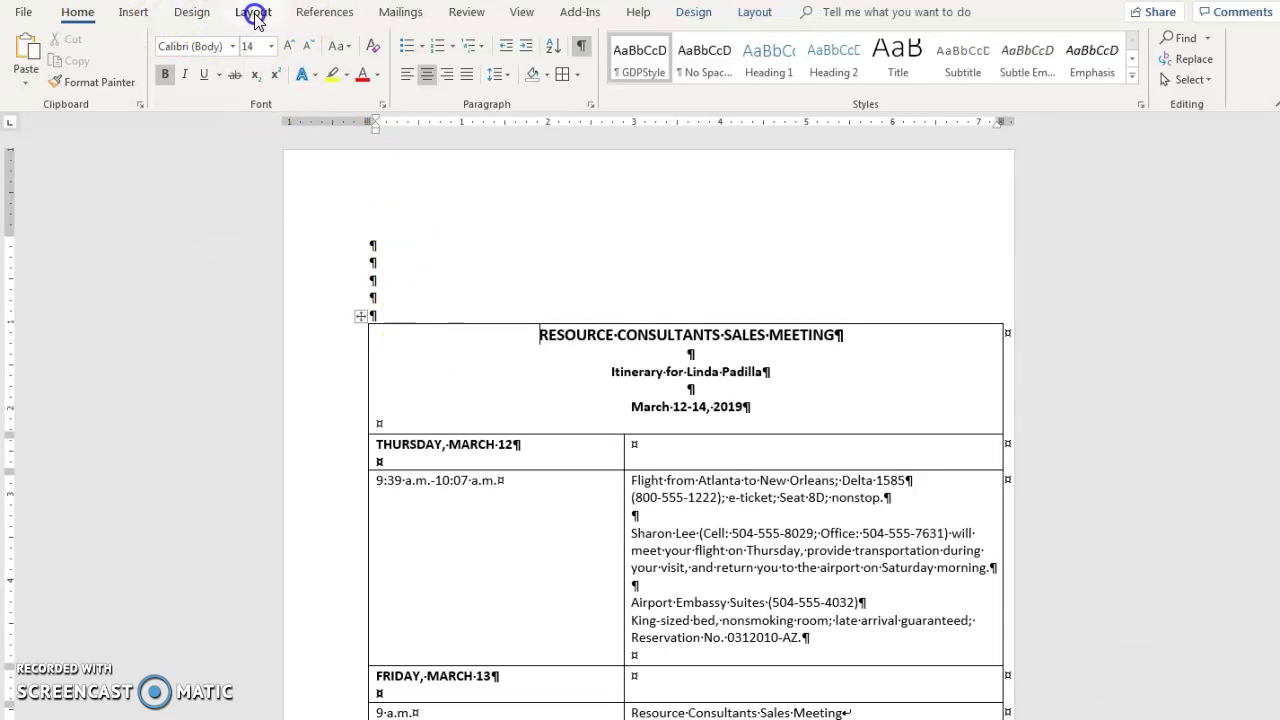
click(256, 14)
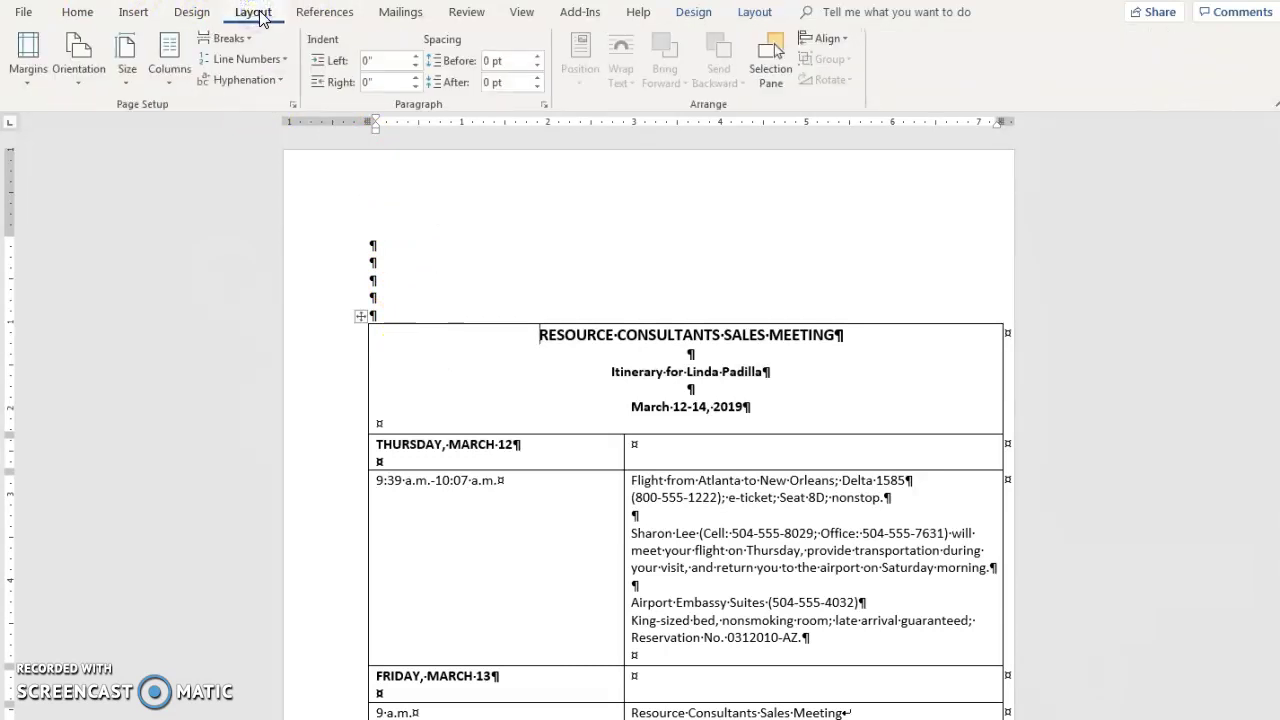
click(33, 88)
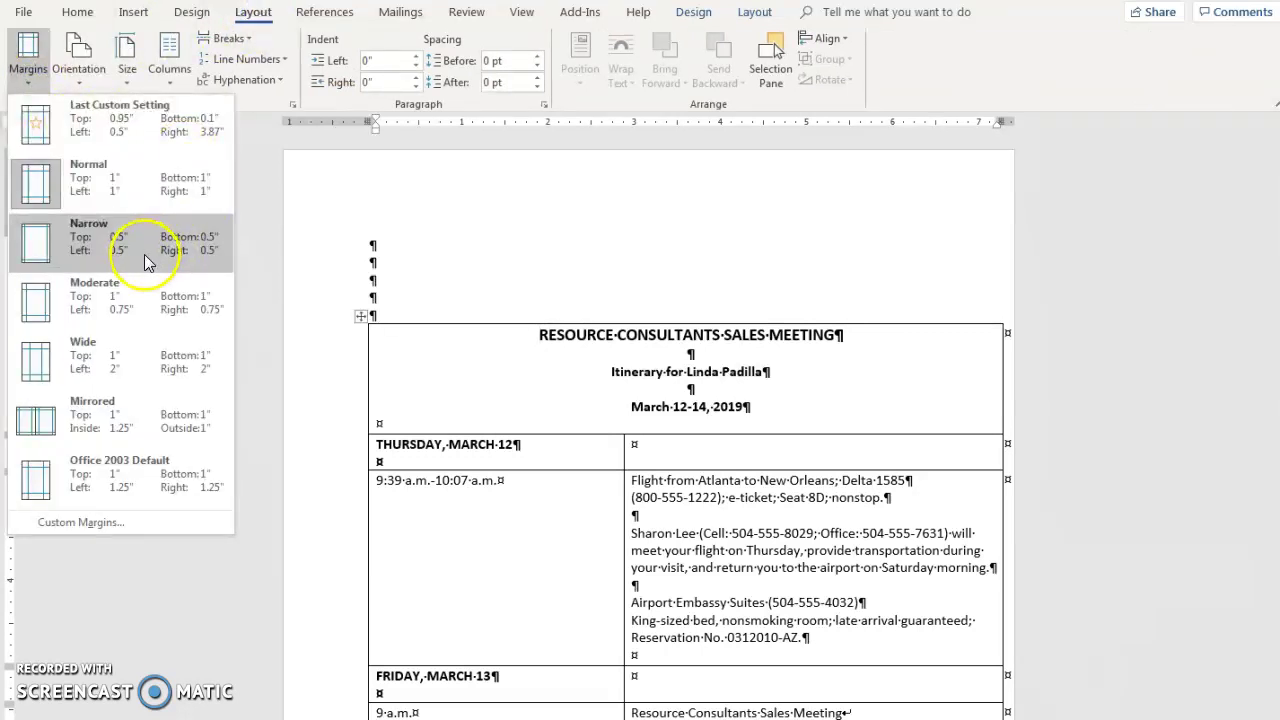
click(103, 524)
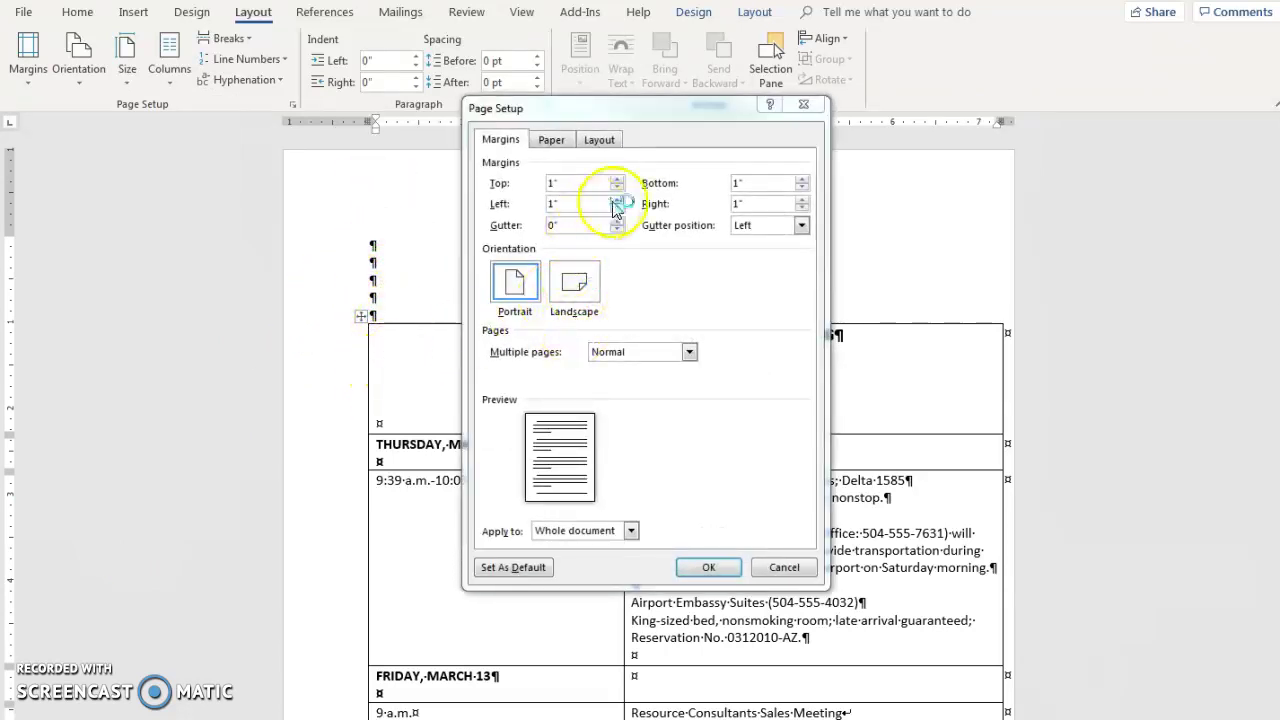
click(617, 188)
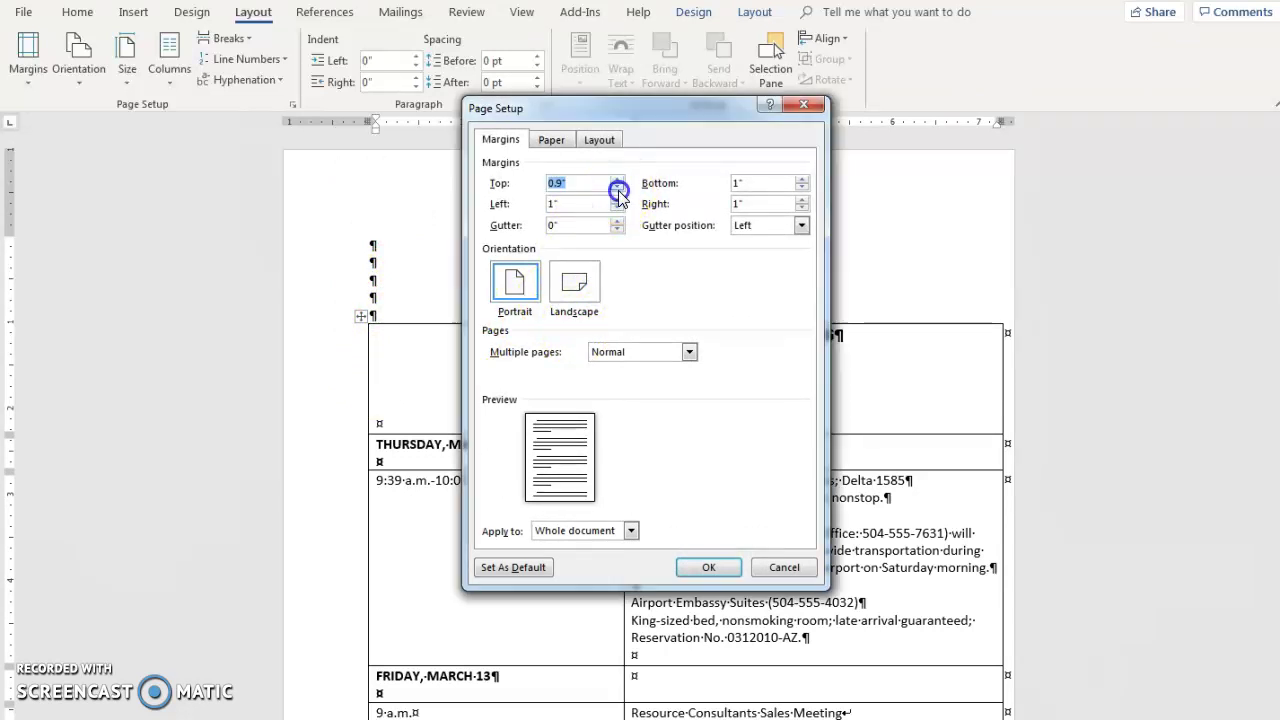
click(617, 188)
click(617, 188)
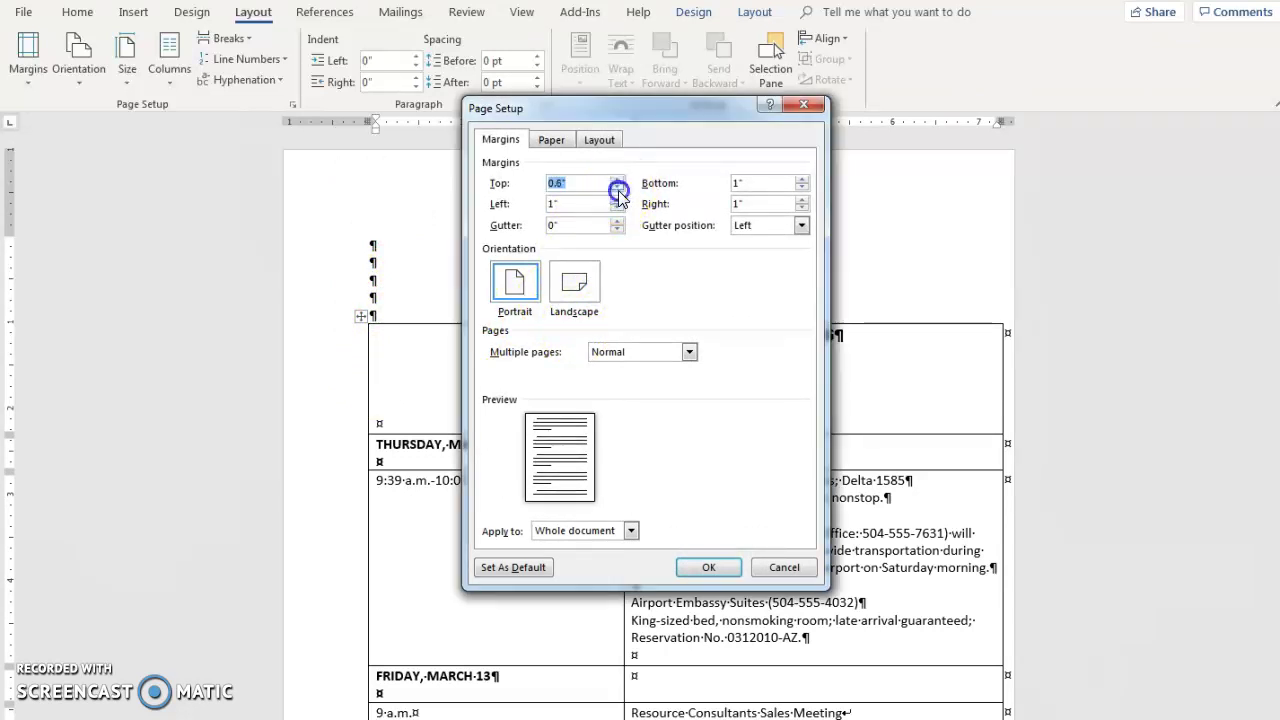
click(617, 188)
click(617, 188)
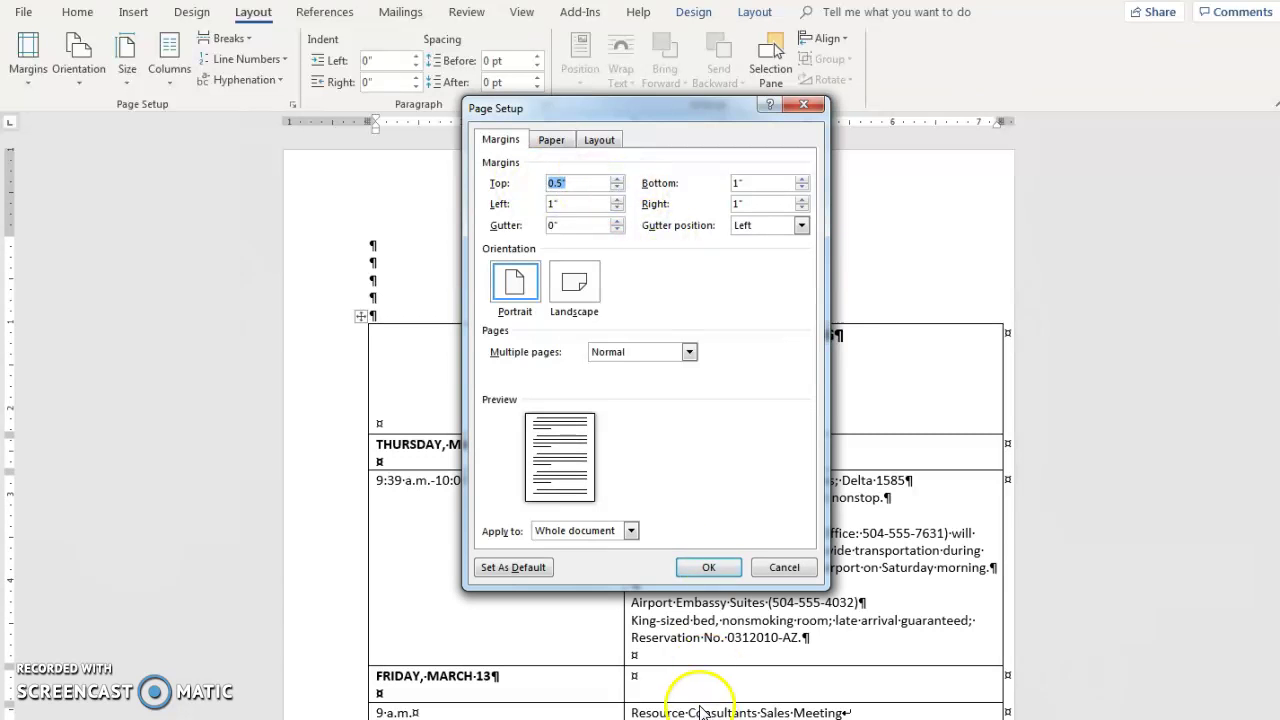
click(697, 566)
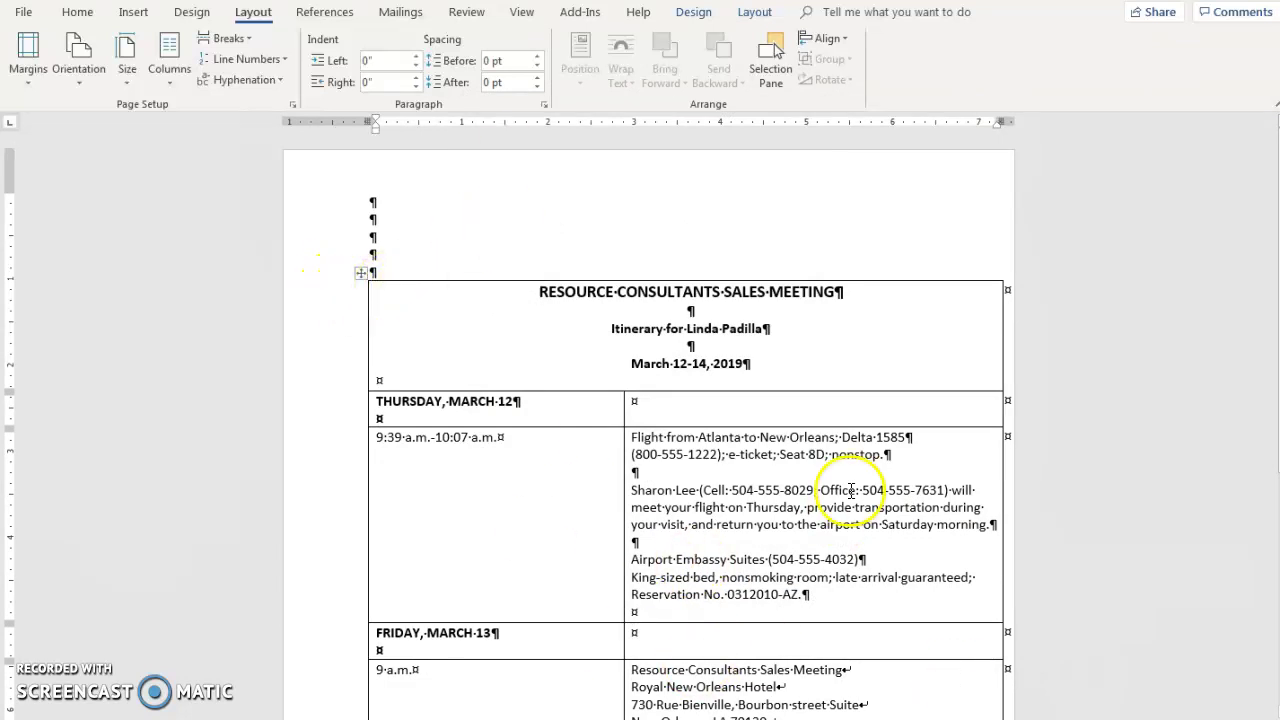
Step: Narrow the table by moving its right edge in to about the 5.5-inch ruler mark
scroll(851, 490, down, 5)
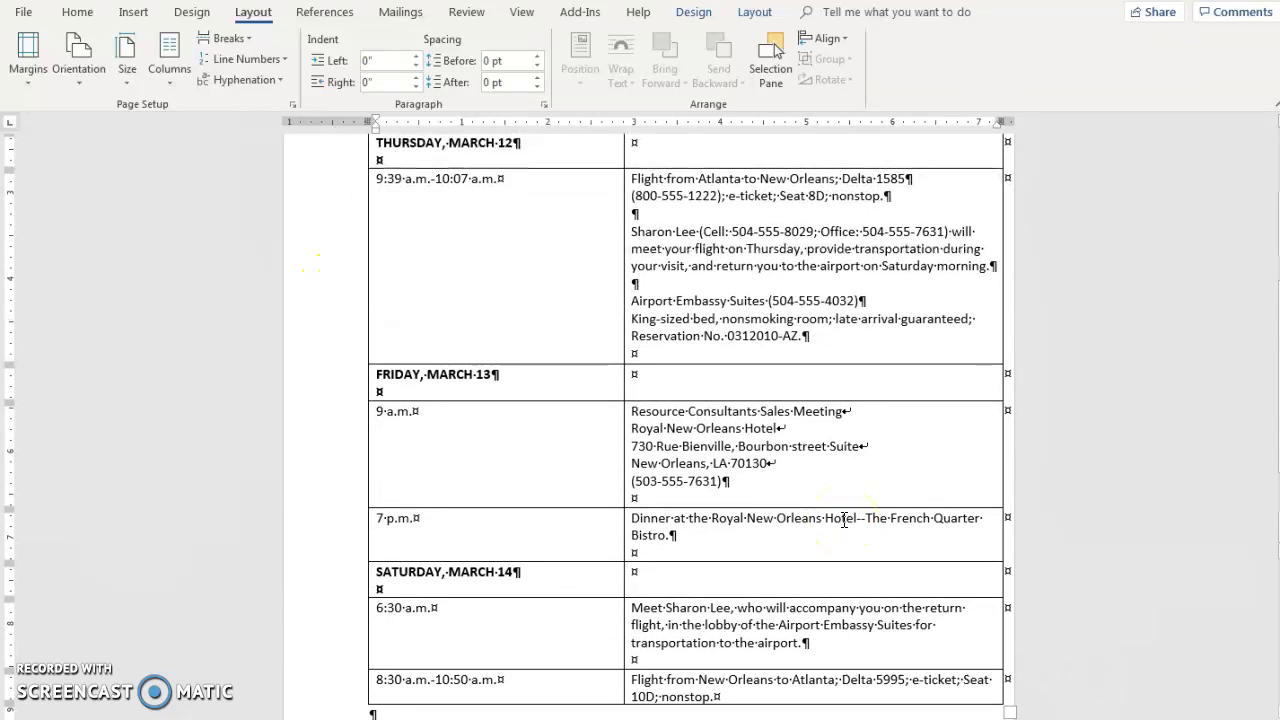
scroll(844, 519, down, 3)
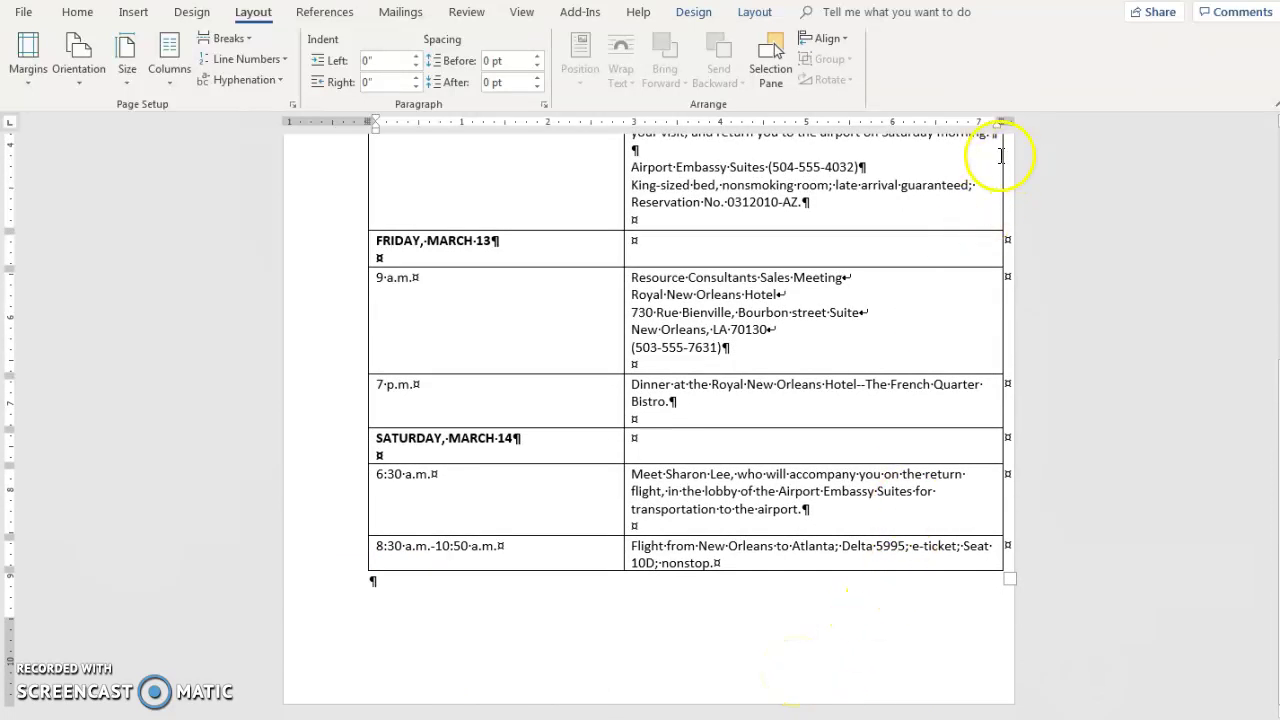
drag(1000, 155, 853, 183)
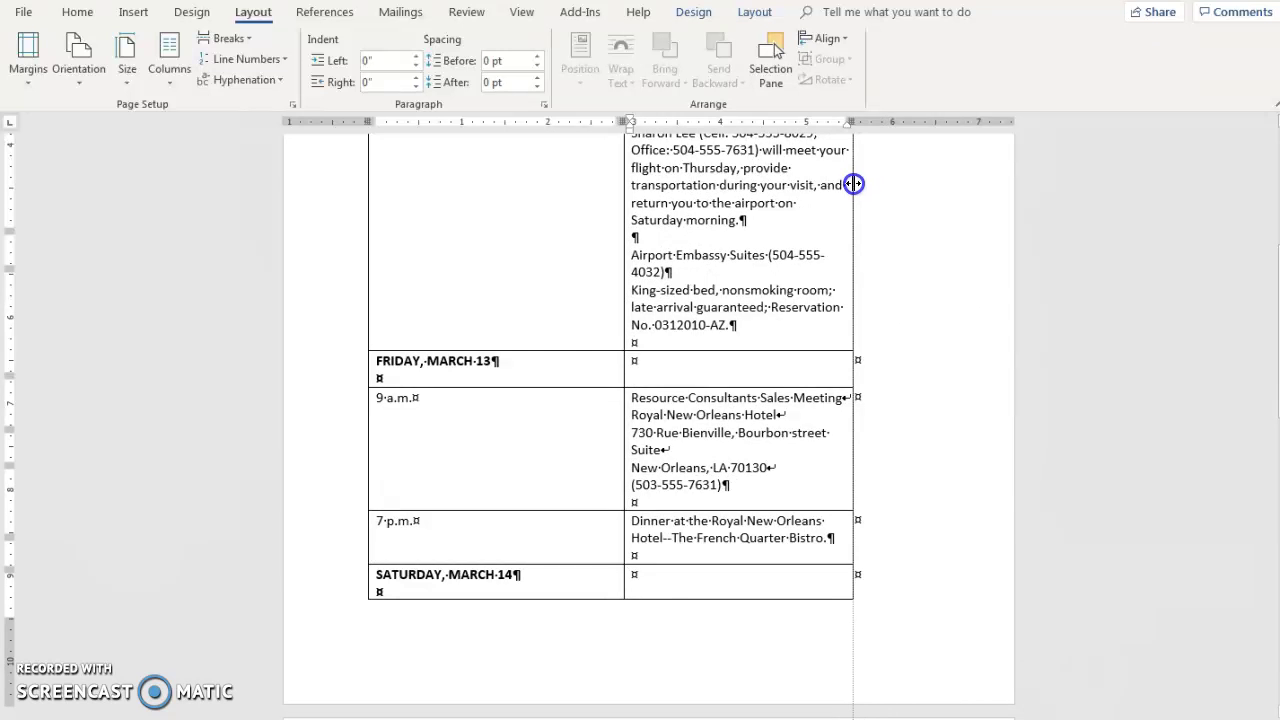
Step: Remove all borders from the entire itinerary table and deselect it
scroll(934, 220, up, 5)
scroll(927, 234, up, 1)
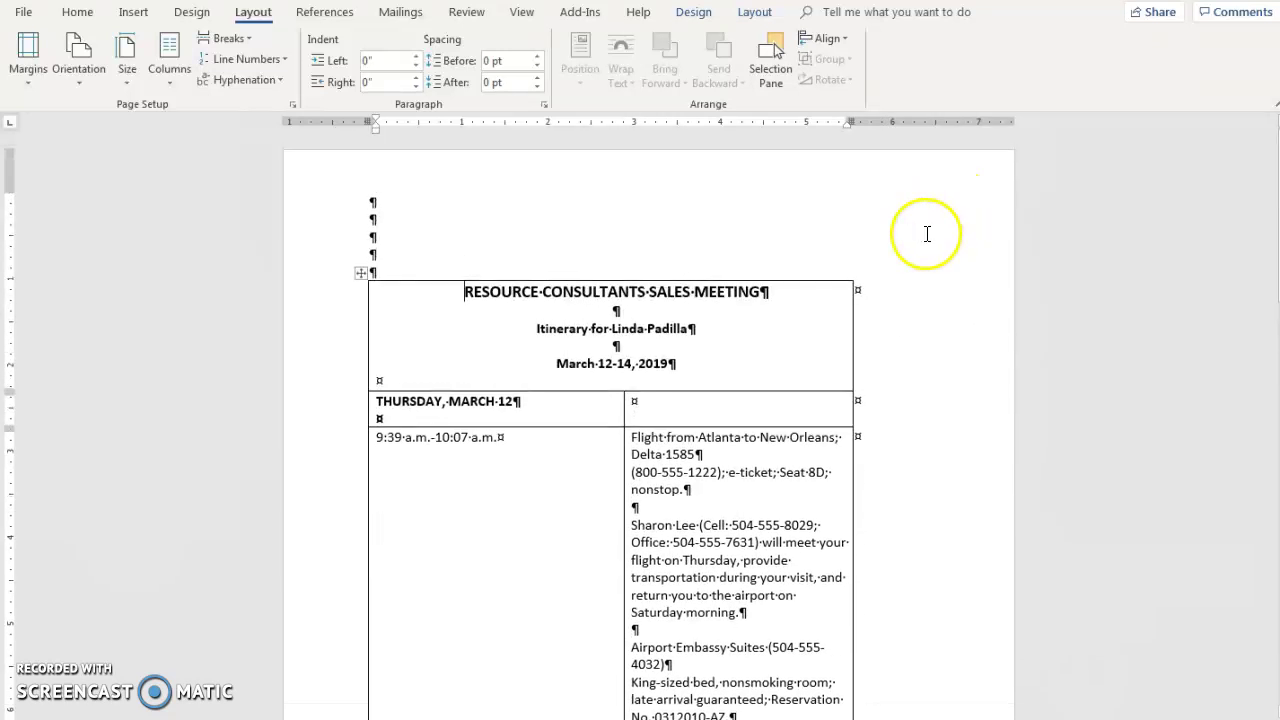
click(363, 272)
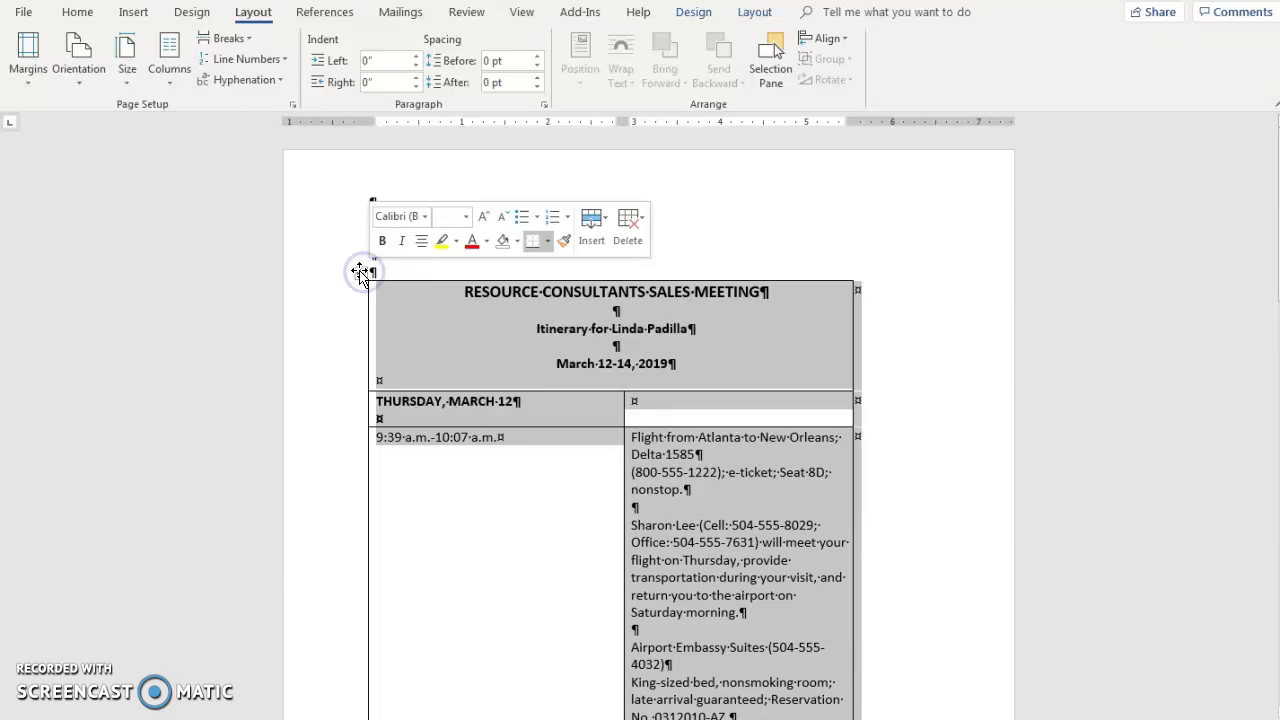
click(77, 11)
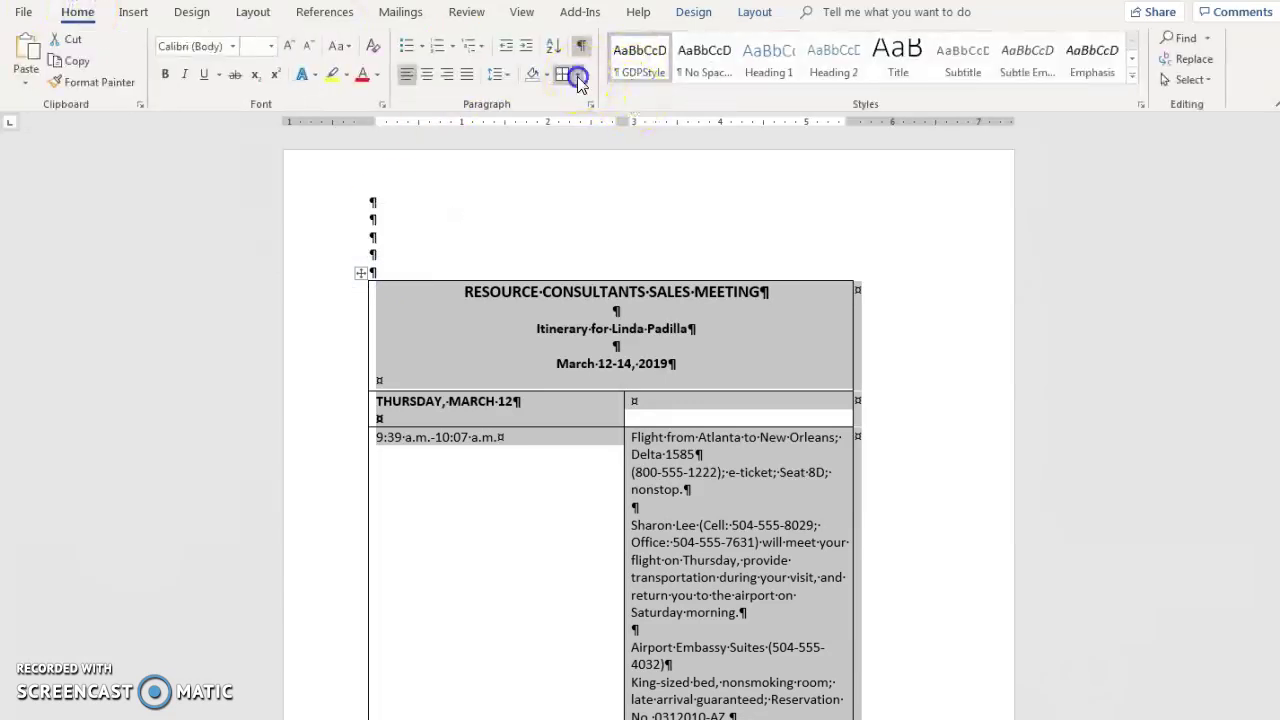
click(577, 76)
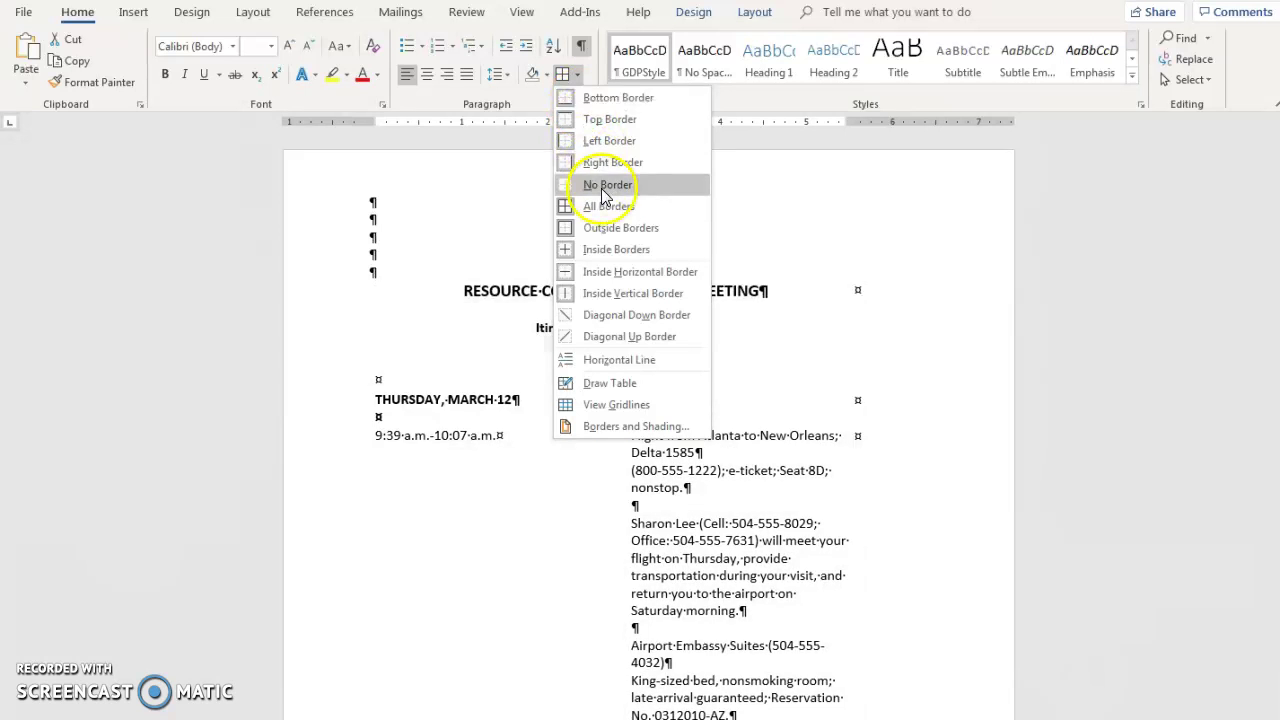
click(605, 186)
click(915, 387)
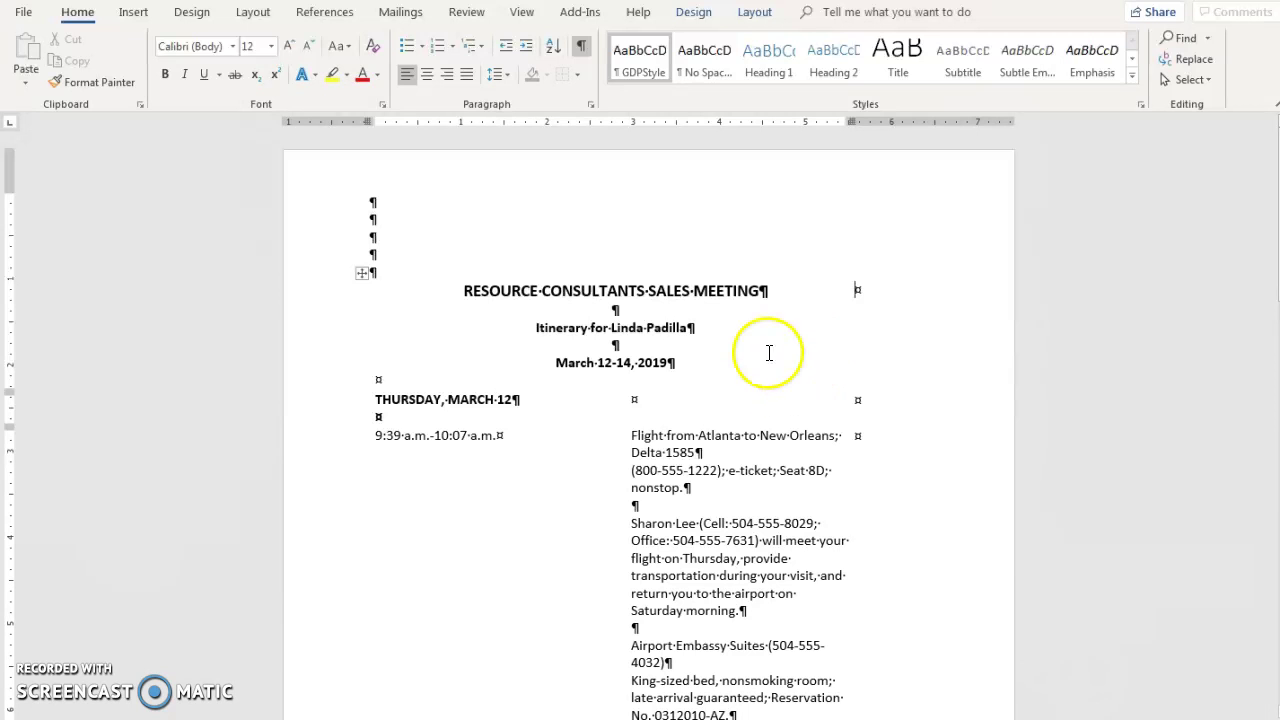
Step: Examine the line spacing and paragraph spacing options for the centred "Itinerary for" heading line, choosing 1.0 line spacing
click(610, 282)
click(585, 292)
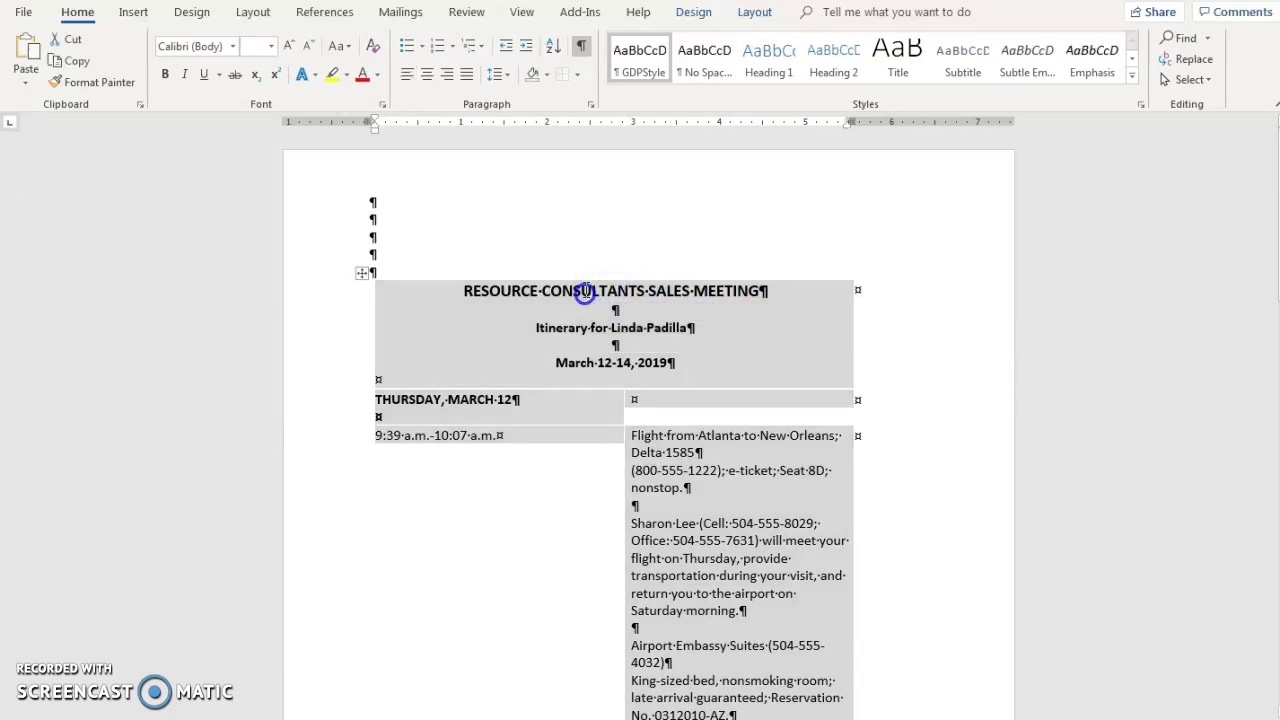
click(617, 328)
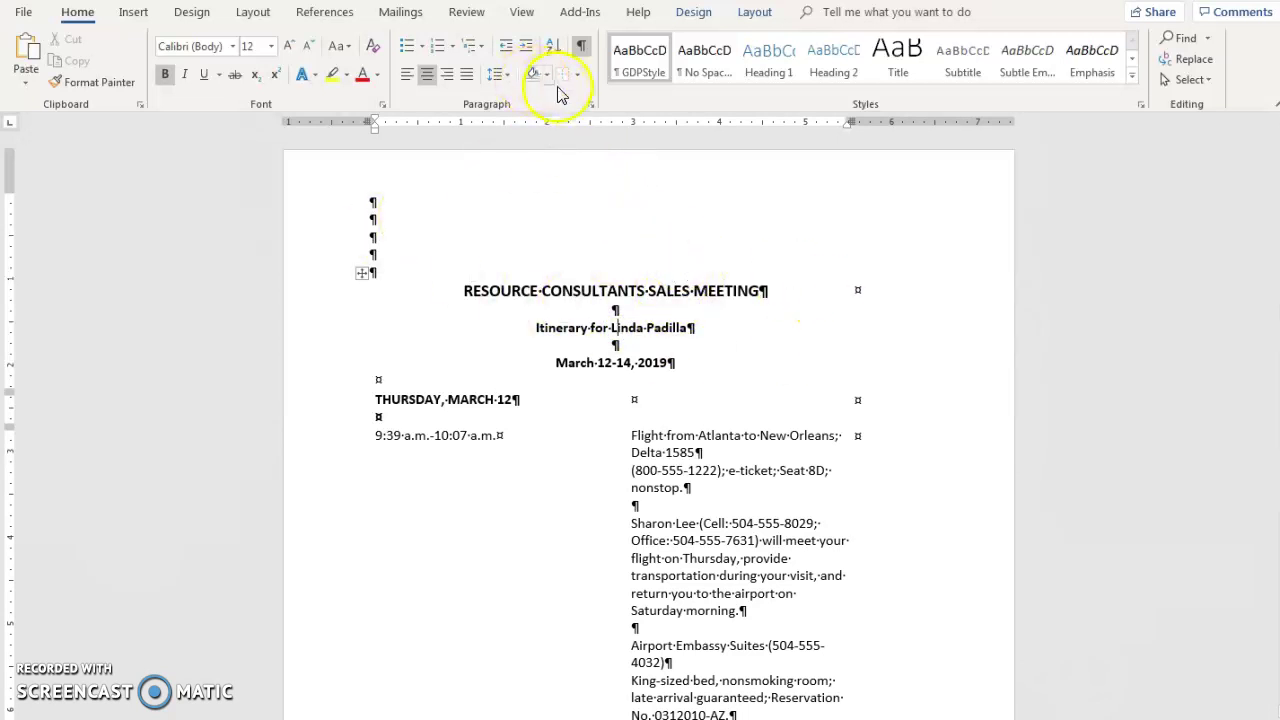
click(505, 78)
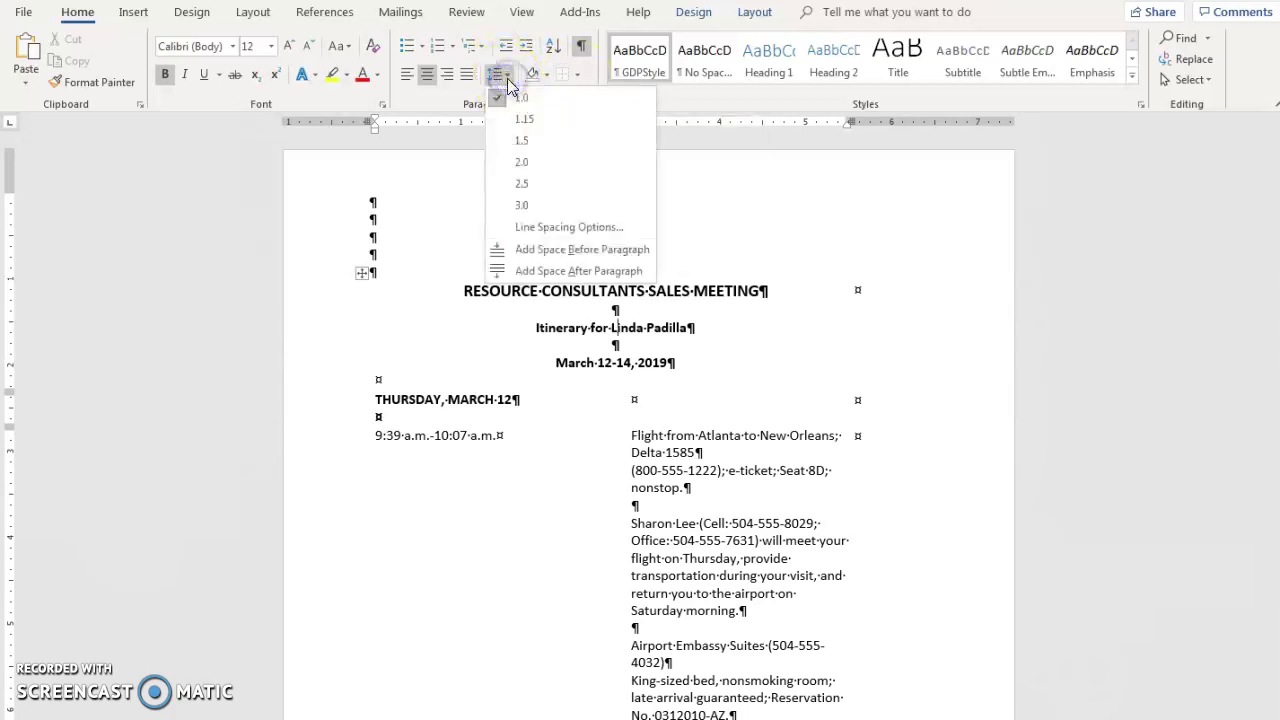
click(560, 252)
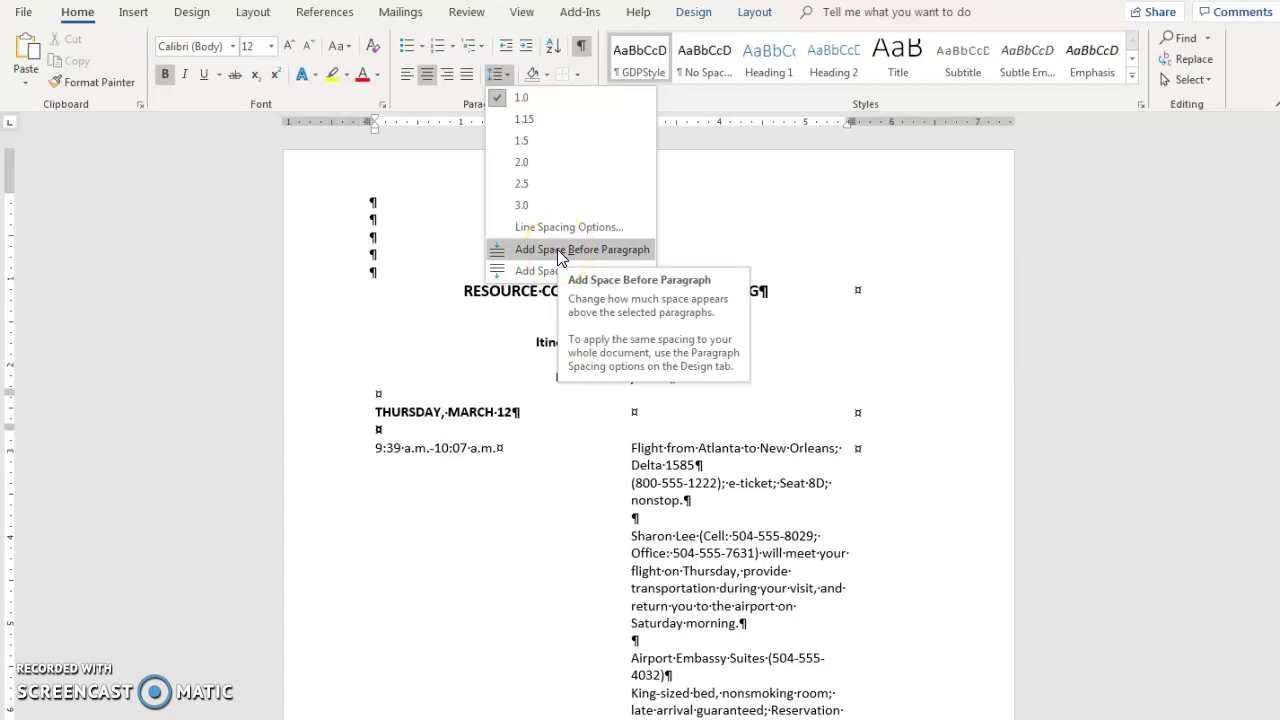
click(543, 275)
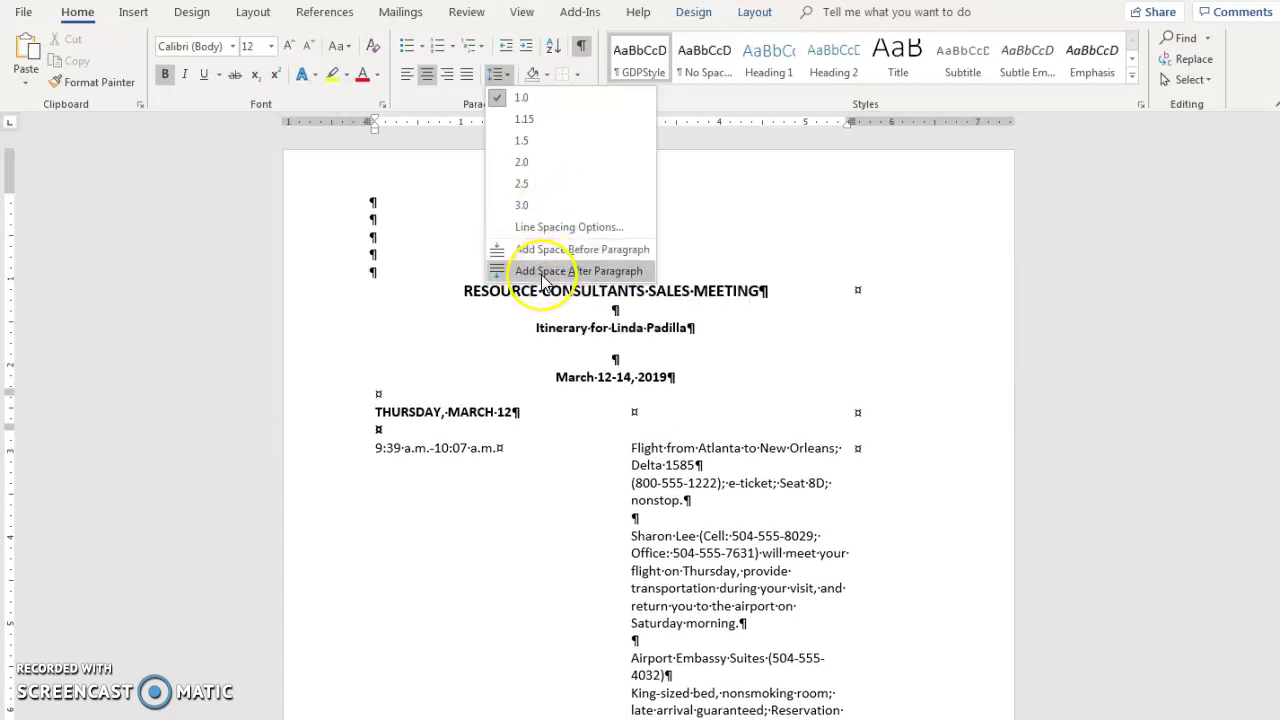
click(543, 249)
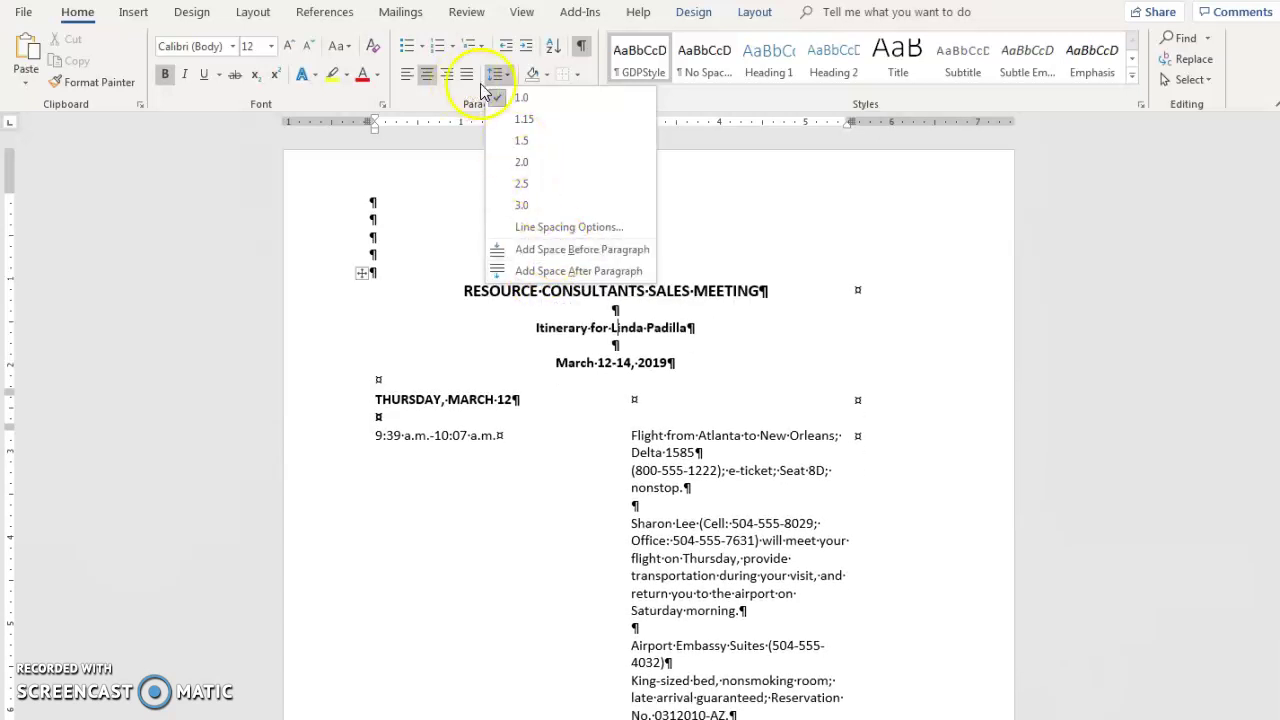
click(522, 98)
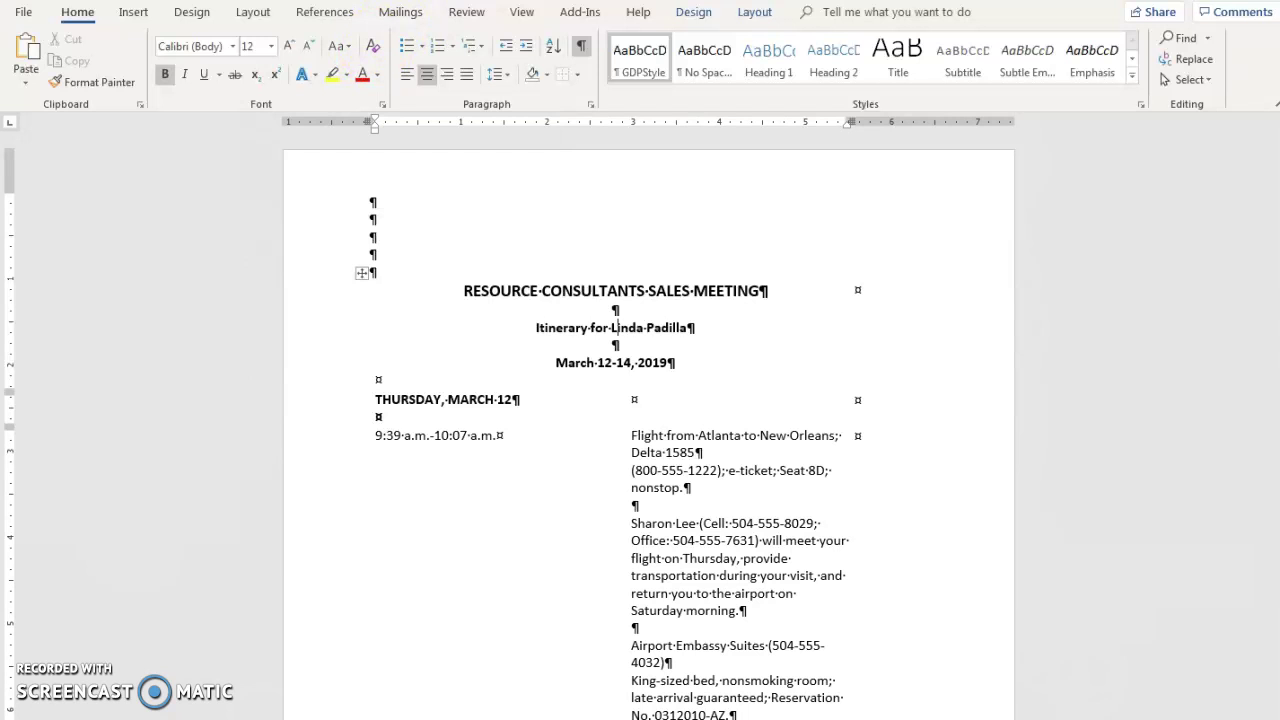
Step: Look through the borderless itinerary table to check how its rows and text fit across the pages
scroll(1083, 643, down, 1)
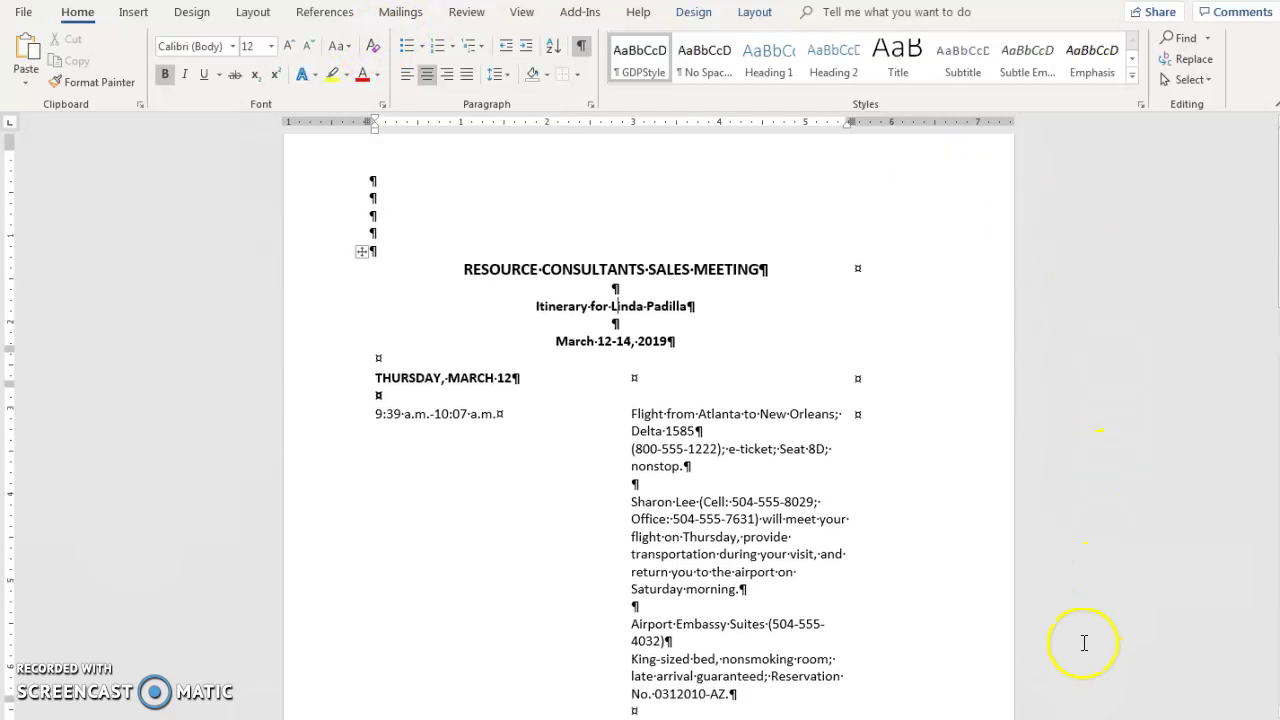
scroll(1083, 639, down, 6)
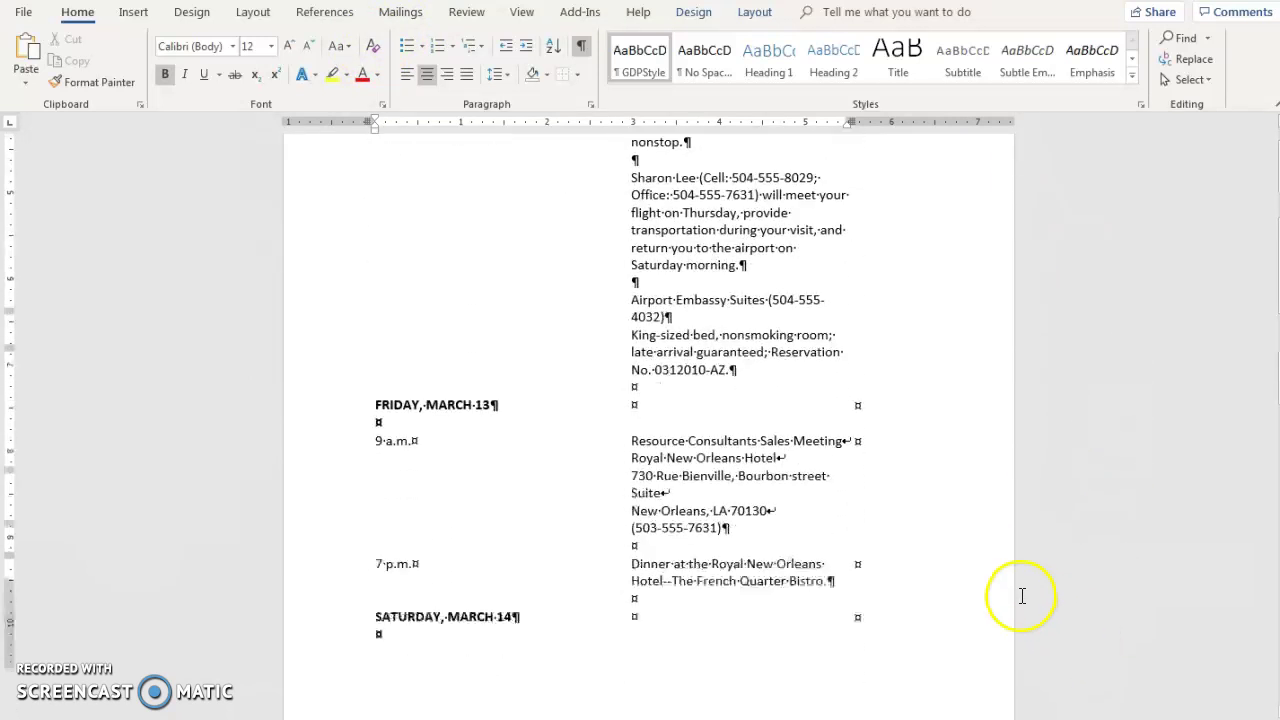
scroll(1021, 600, down, 6)
scroll(1021, 600, up, 6)
scroll(814, 309, up, 6)
scroll(843, 423, down, 4)
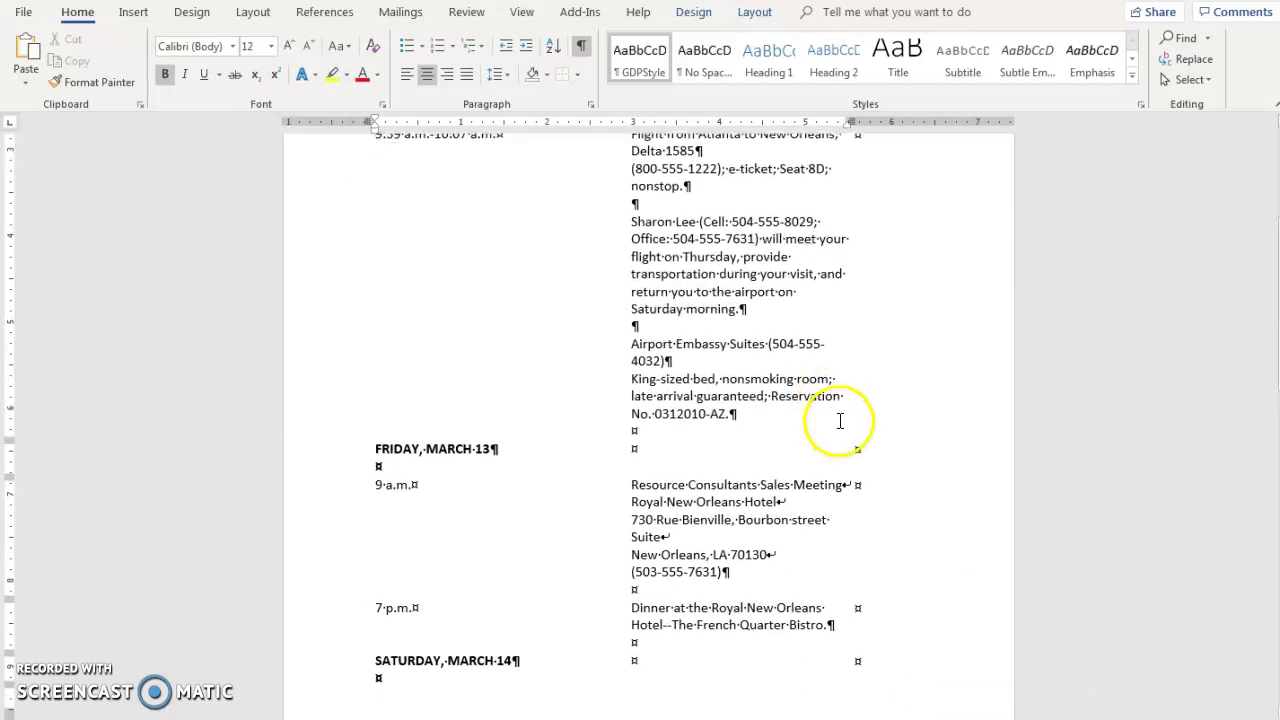
click(861, 214)
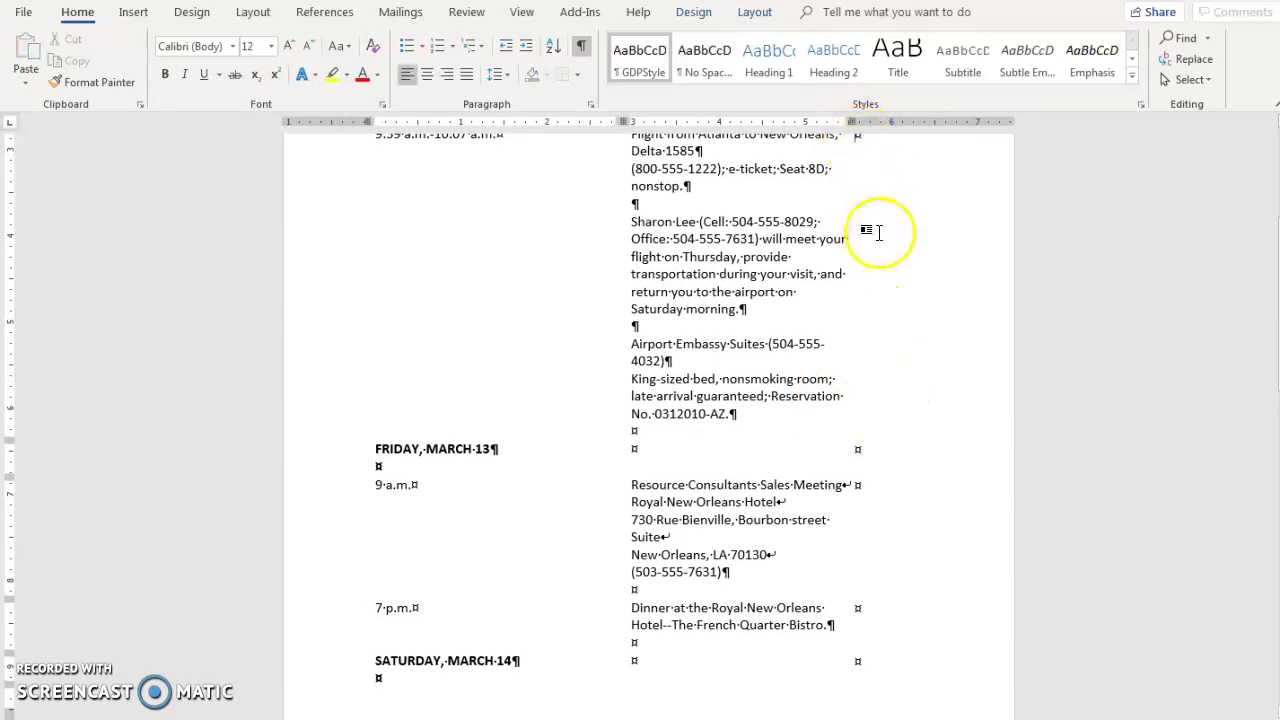
scroll(877, 233, up, 3)
scroll(877, 233, up, 2)
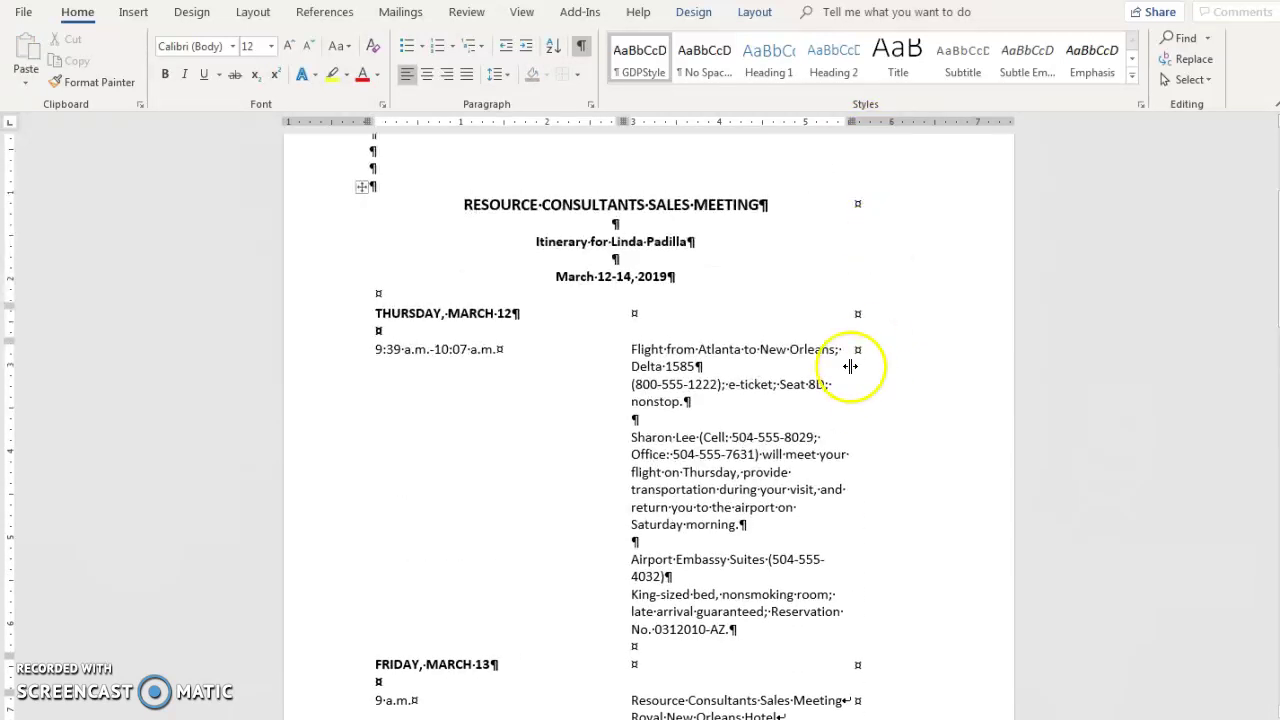
Step: Apply all borders to the entire itinerary table and deselect it
click(576, 76)
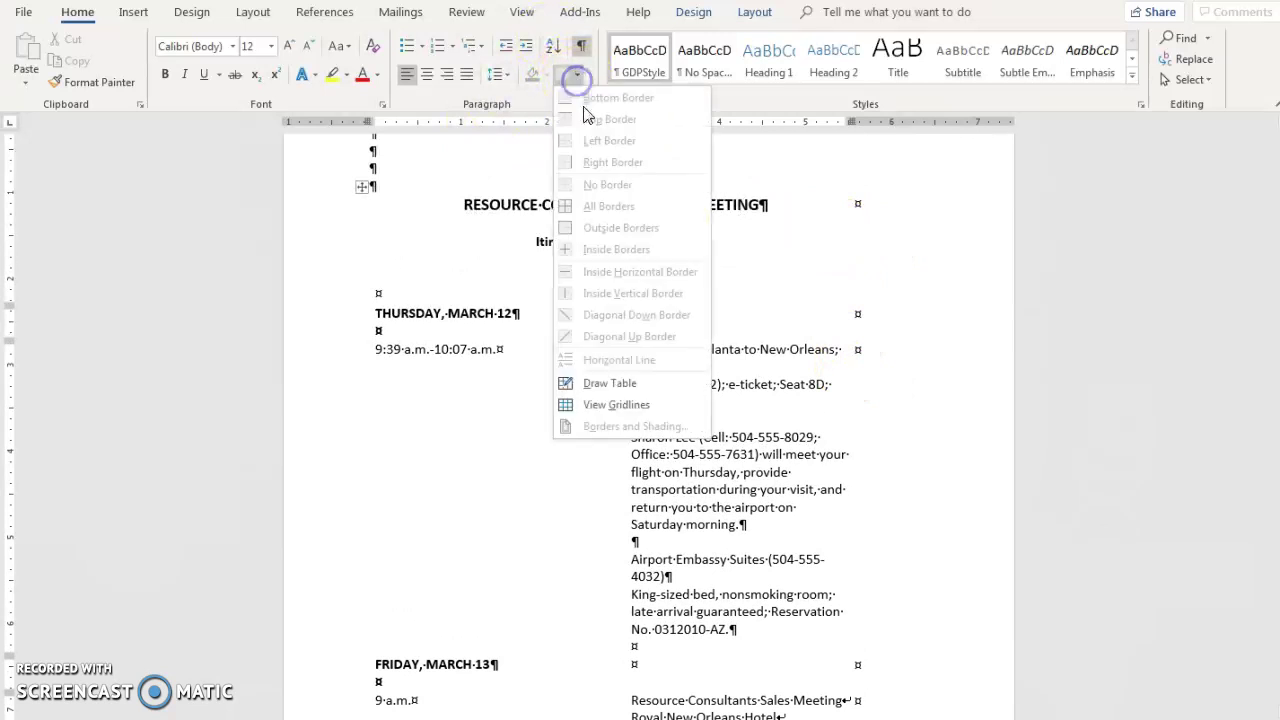
click(430, 240)
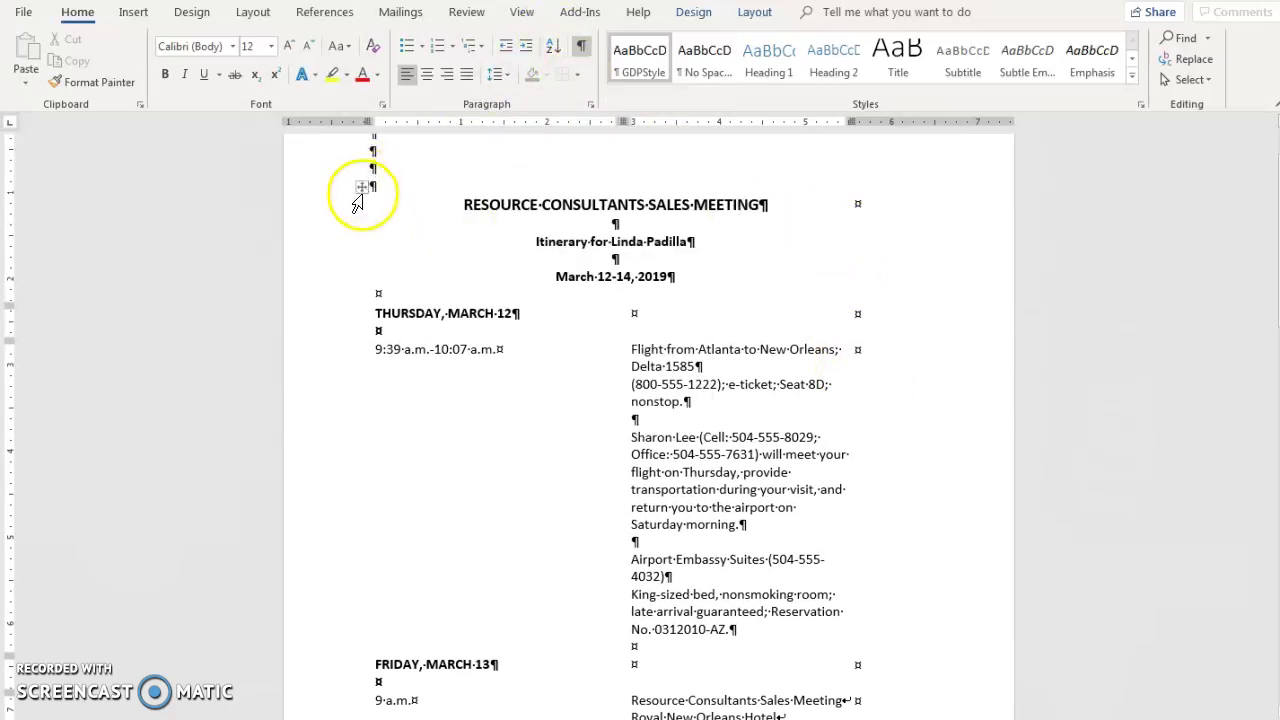
click(364, 186)
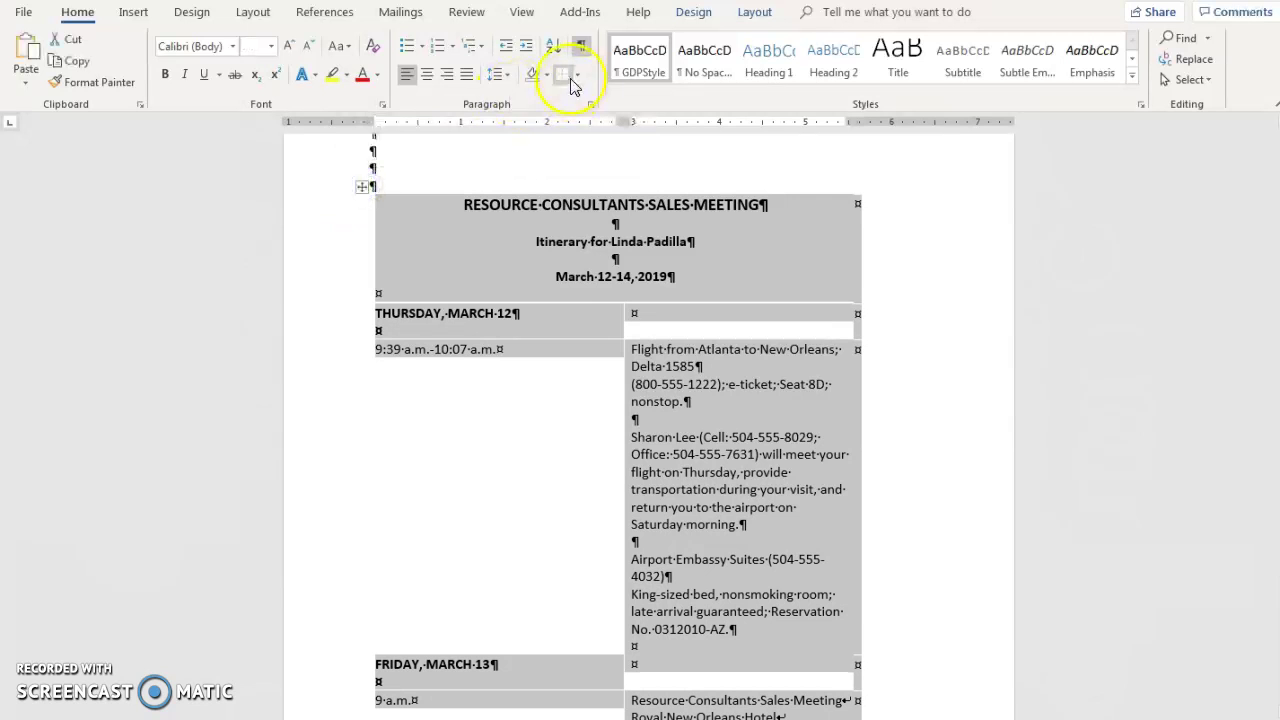
click(576, 77)
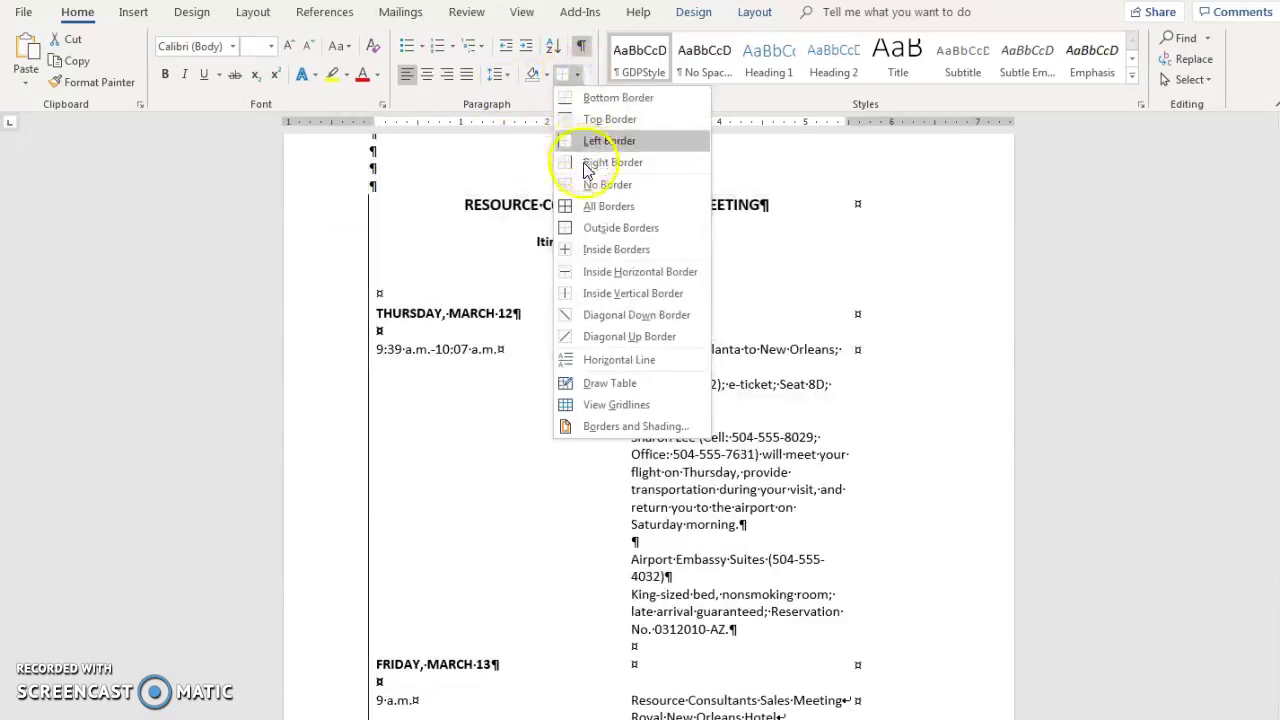
click(600, 207)
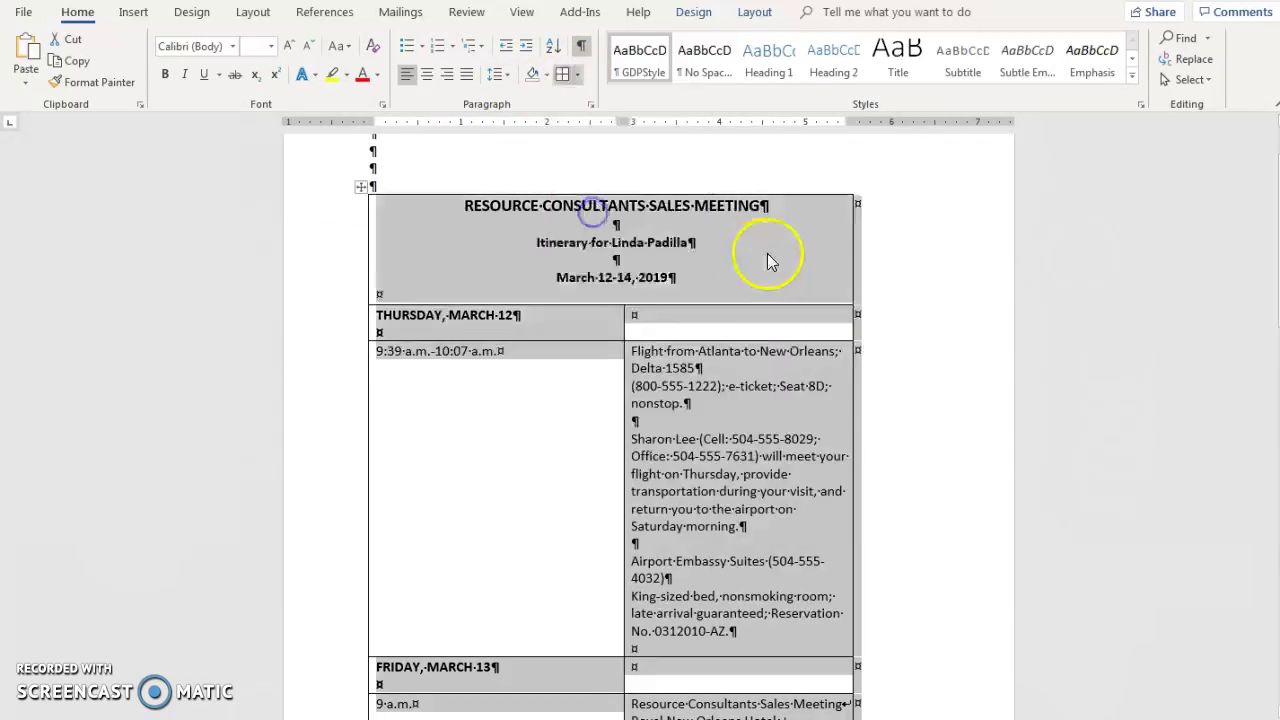
click(860, 233)
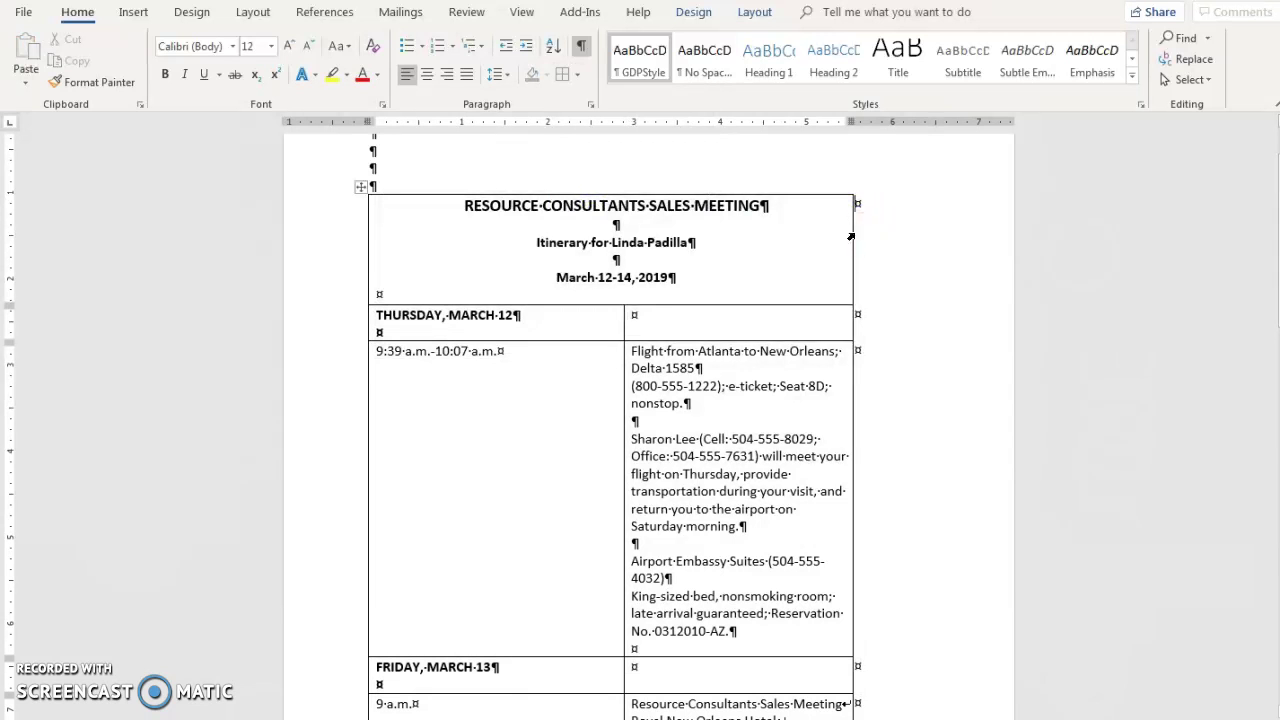
Step: Widen the itinerary table by moving its right edge out to about the 6.4-inch ruler mark
click(852, 236)
drag(852, 236, 937, 243)
scroll(850, 430, down, 6)
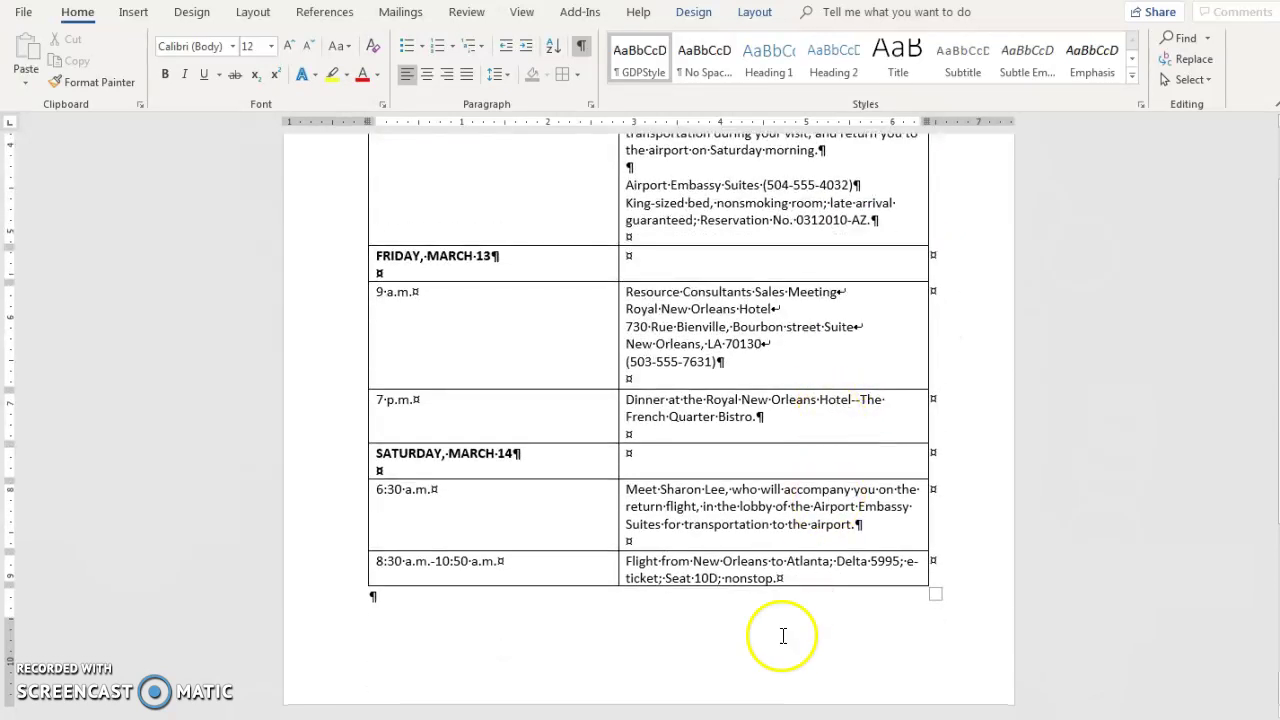